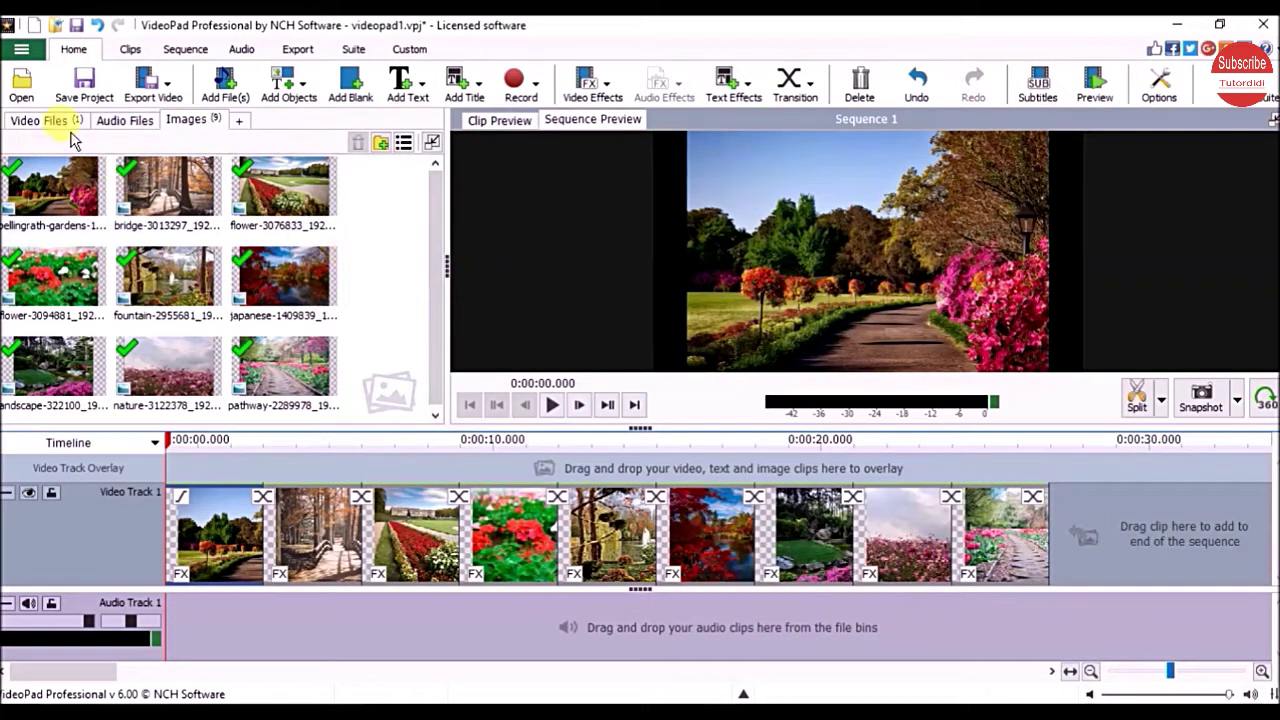
Step: Add a Simple Text title clip and replace its text with 'Beautiful Gardens'
click(462, 82)
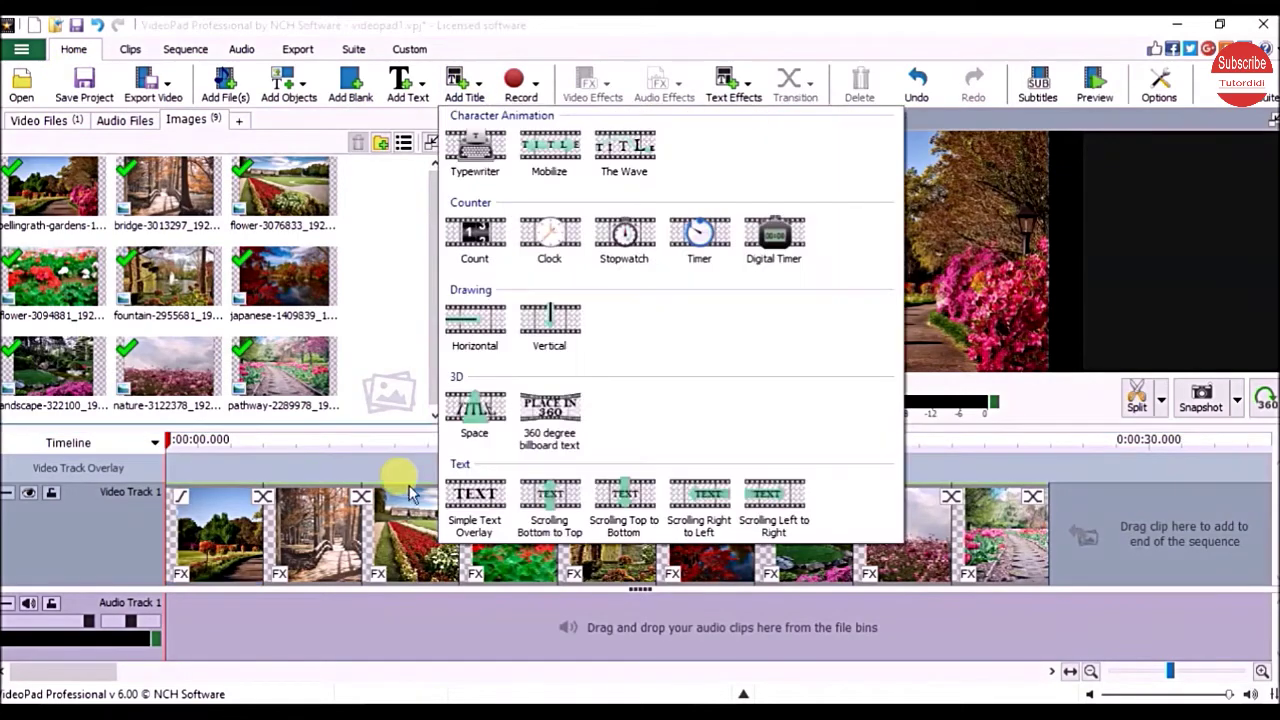
click(478, 512)
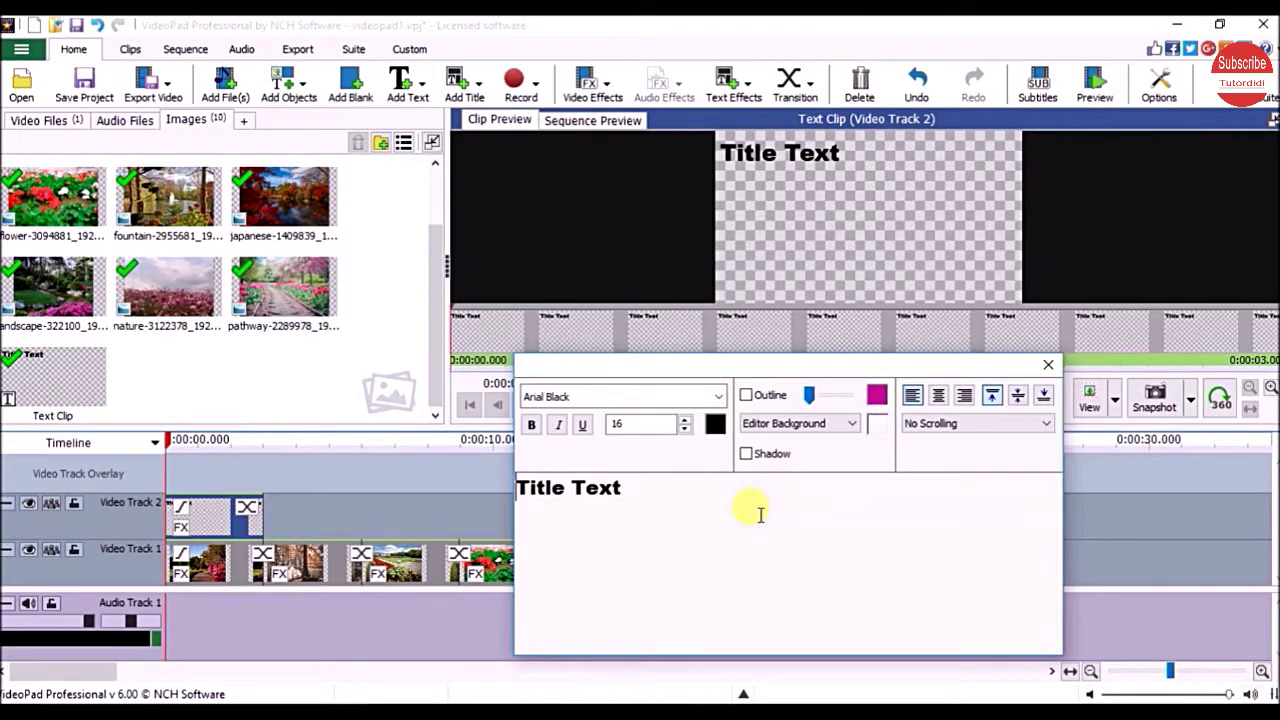
key(ctrl+a)
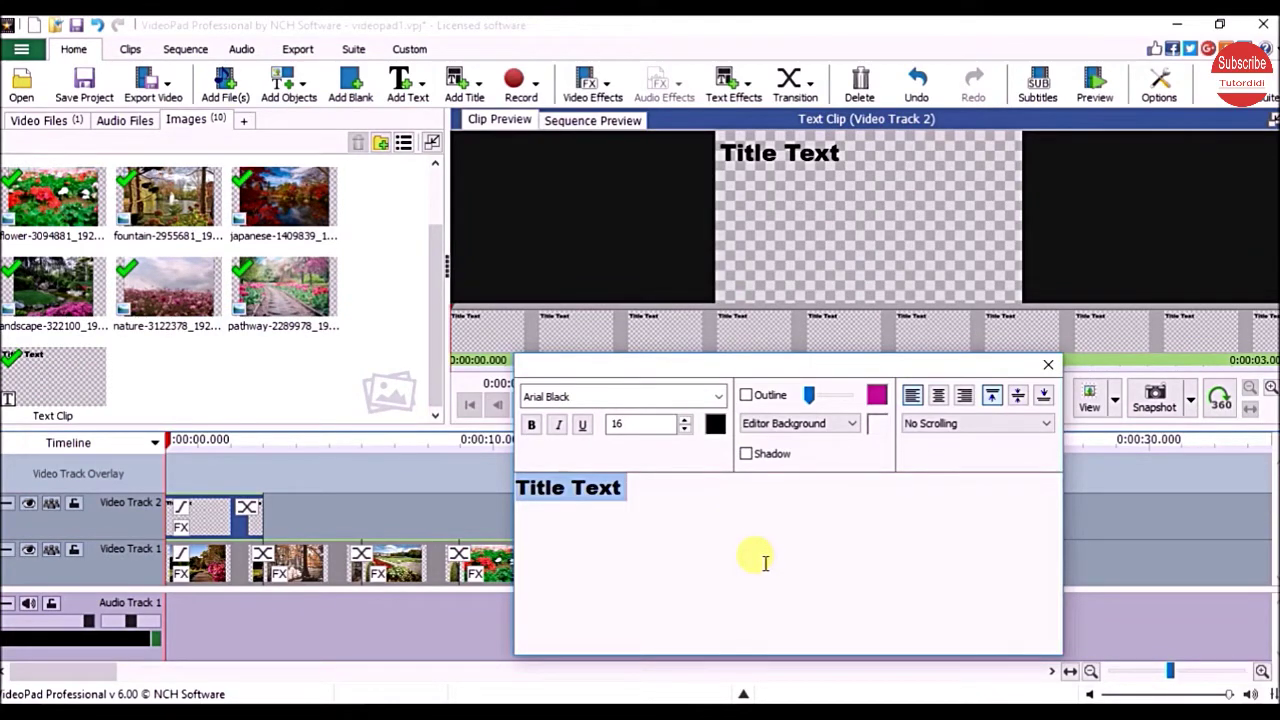
text(Beautiful Gardens)
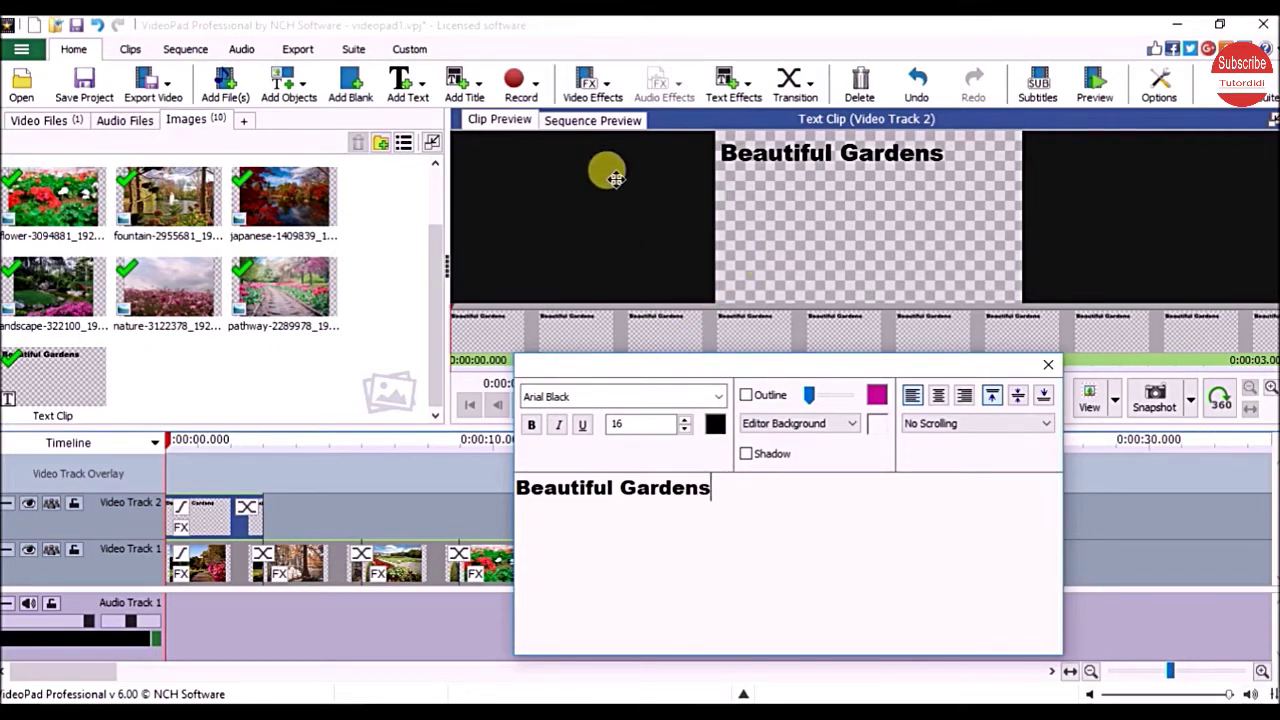
drag(741, 497, 517, 490)
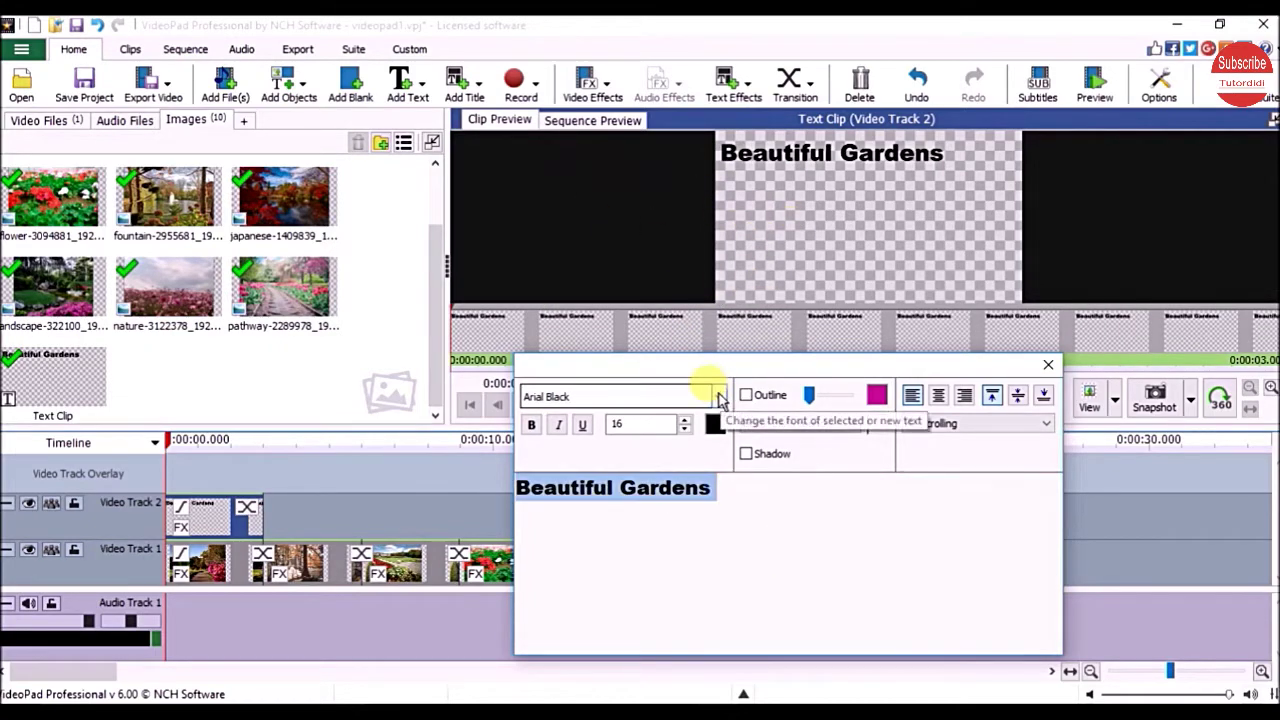
Step: Switch the title font to Bodoni MT Black and make it italic
click(718, 396)
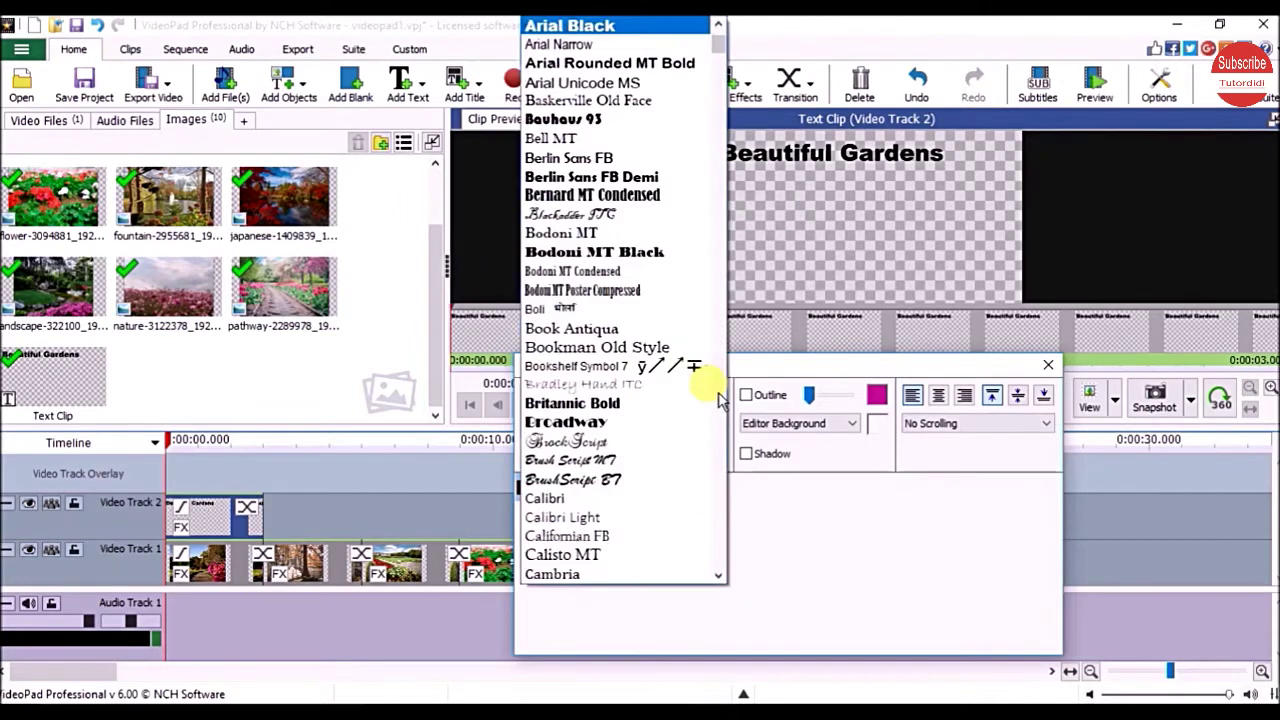
click(652, 268)
click(531, 424)
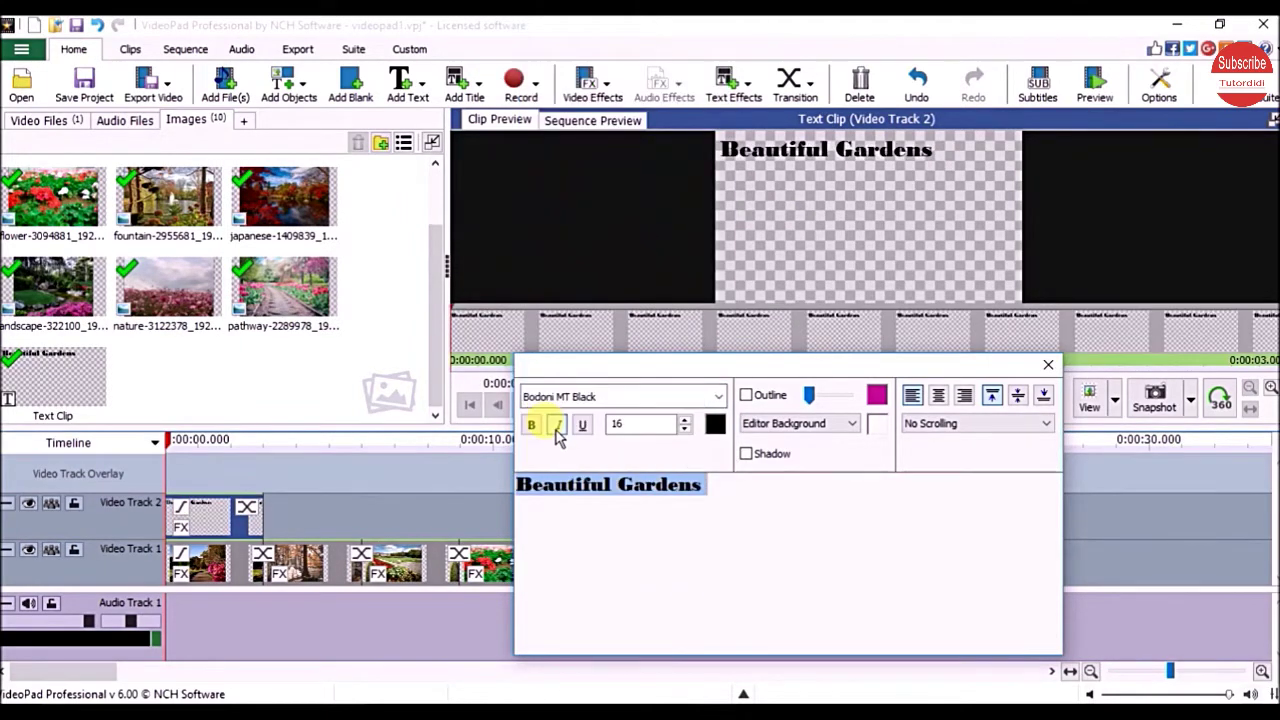
click(556, 426)
Step: Reselect the title text and raise its font size to 21
click(735, 500)
drag(740, 498, 508, 476)
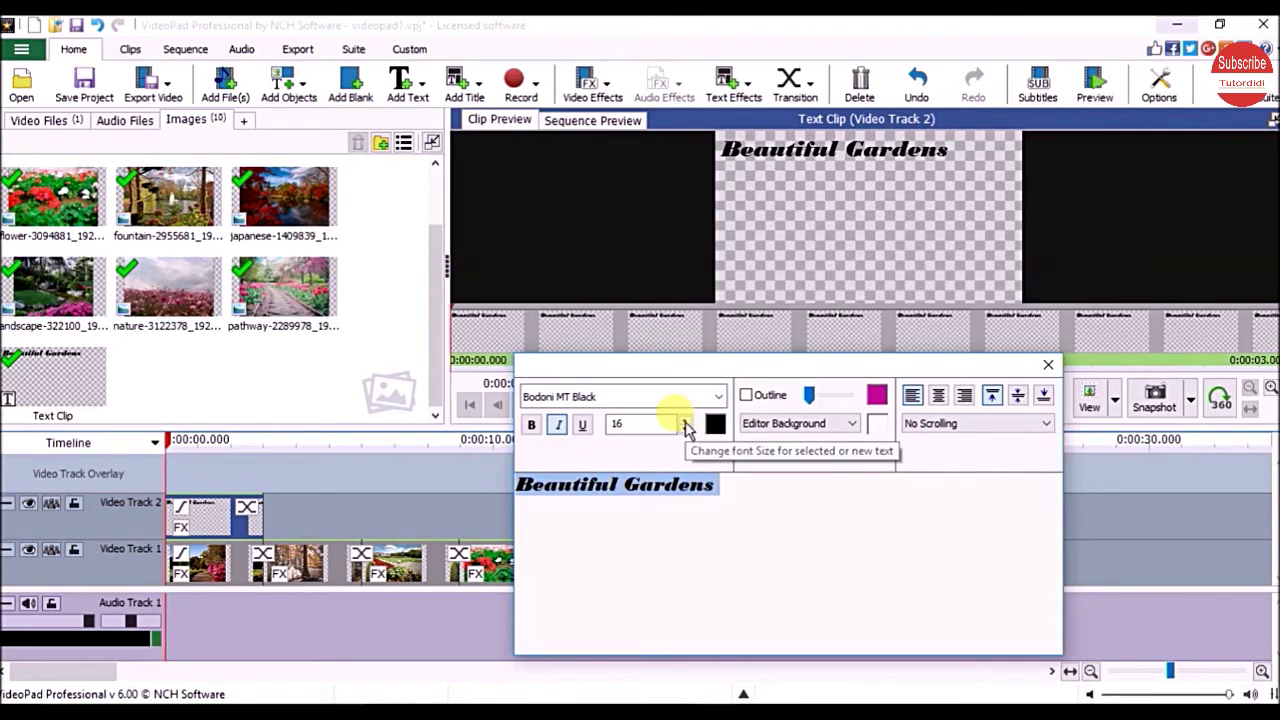
click(685, 420)
click(685, 420)
click(685, 420)
click(685, 420)
click(685, 420)
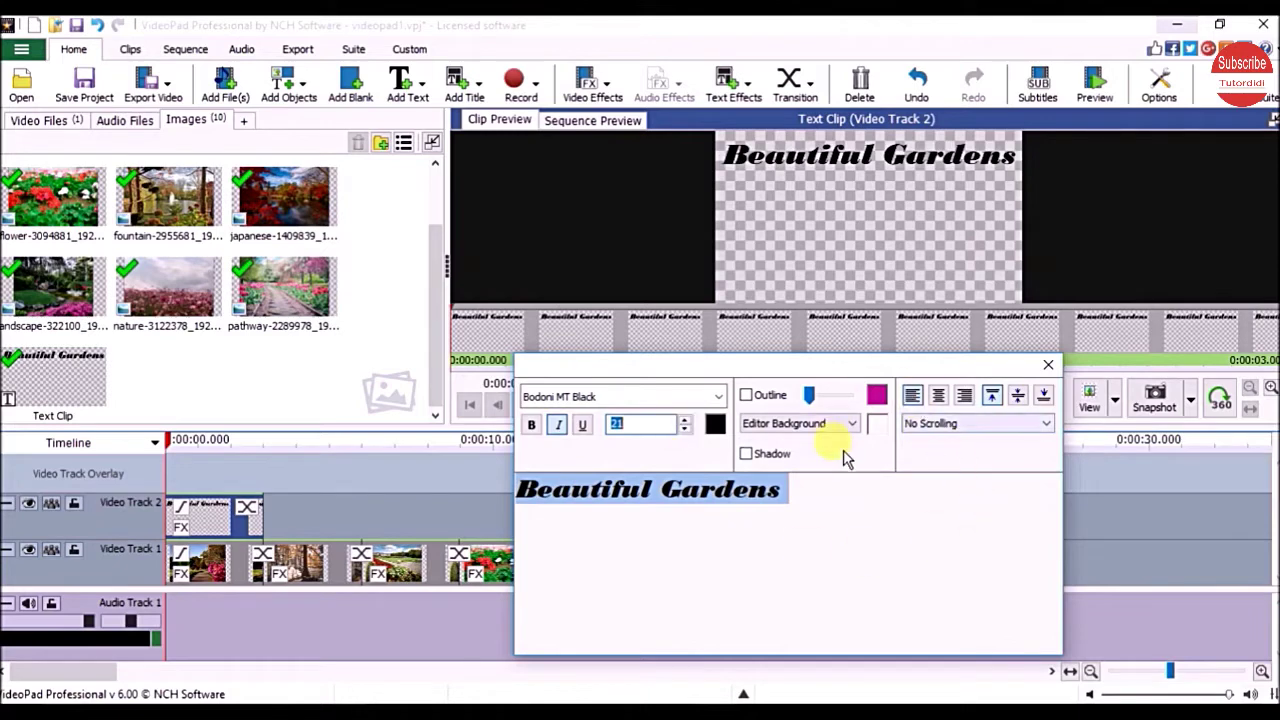
Step: Centre the title both horizontally and vertically in the frame
click(940, 400)
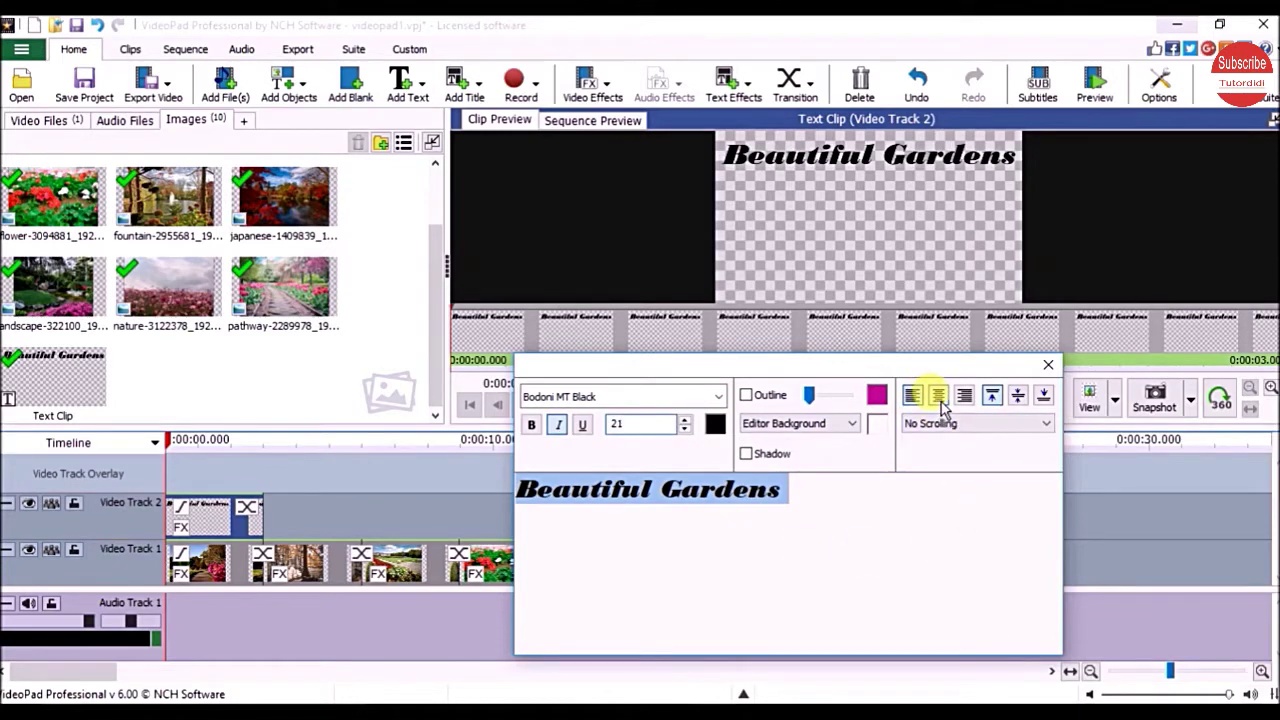
click(912, 395)
click(940, 398)
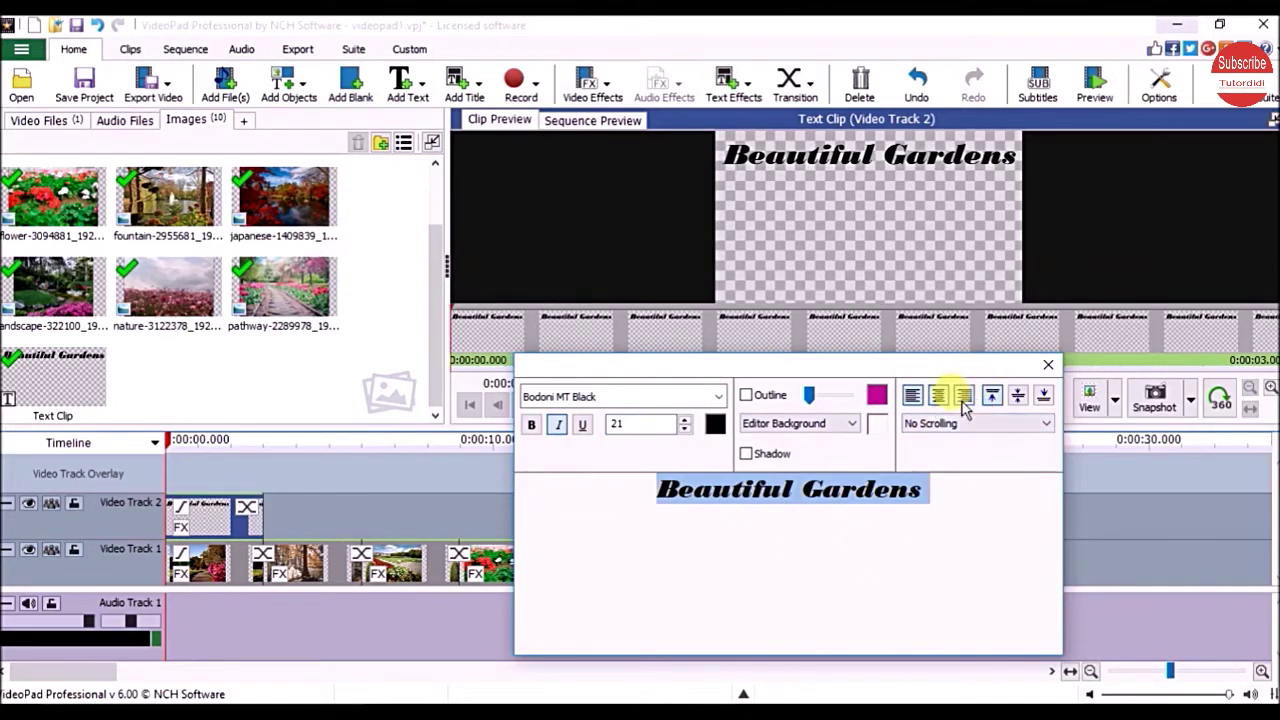
click(992, 395)
click(1017, 397)
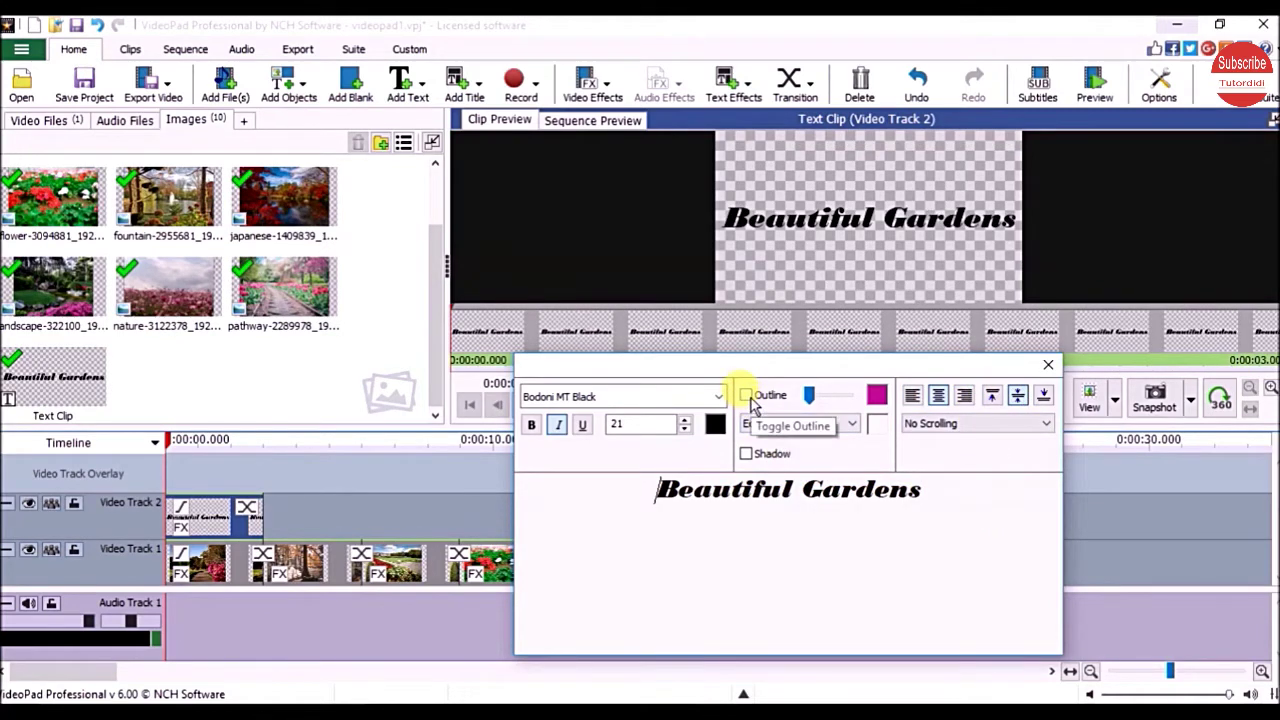
Step: Turn on an outline around the title and thicken it
click(751, 400)
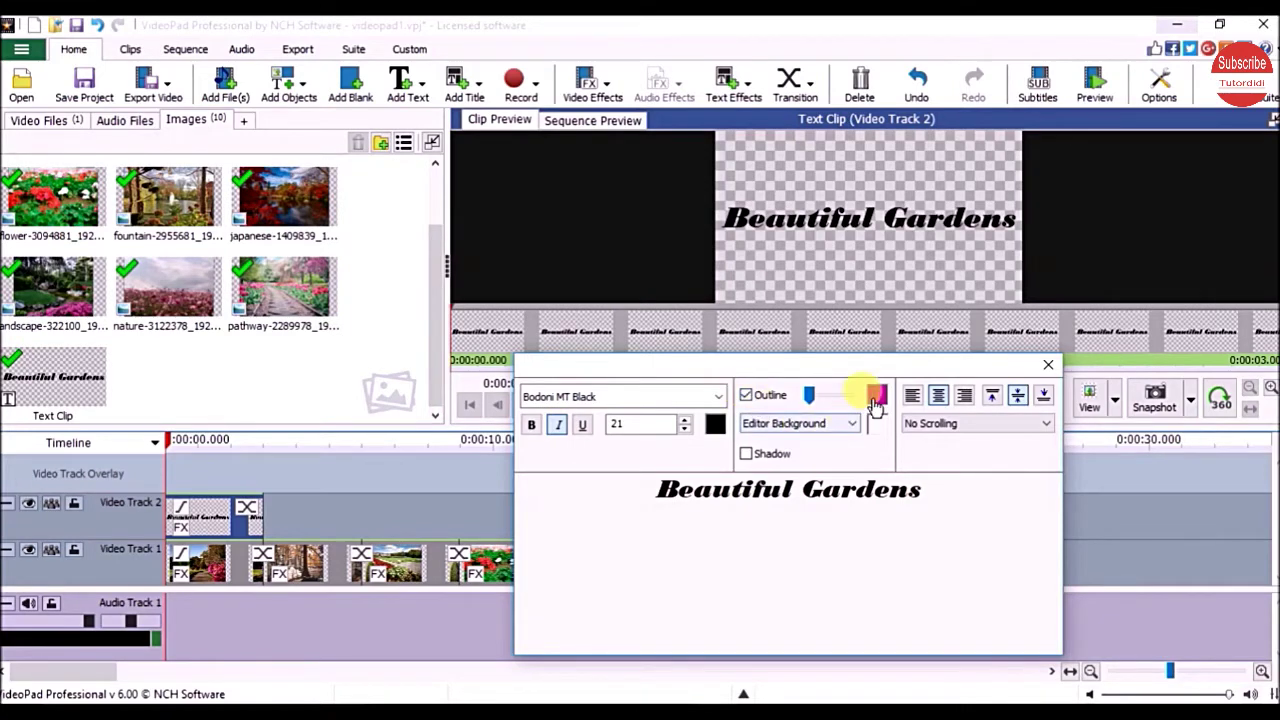
click(876, 401)
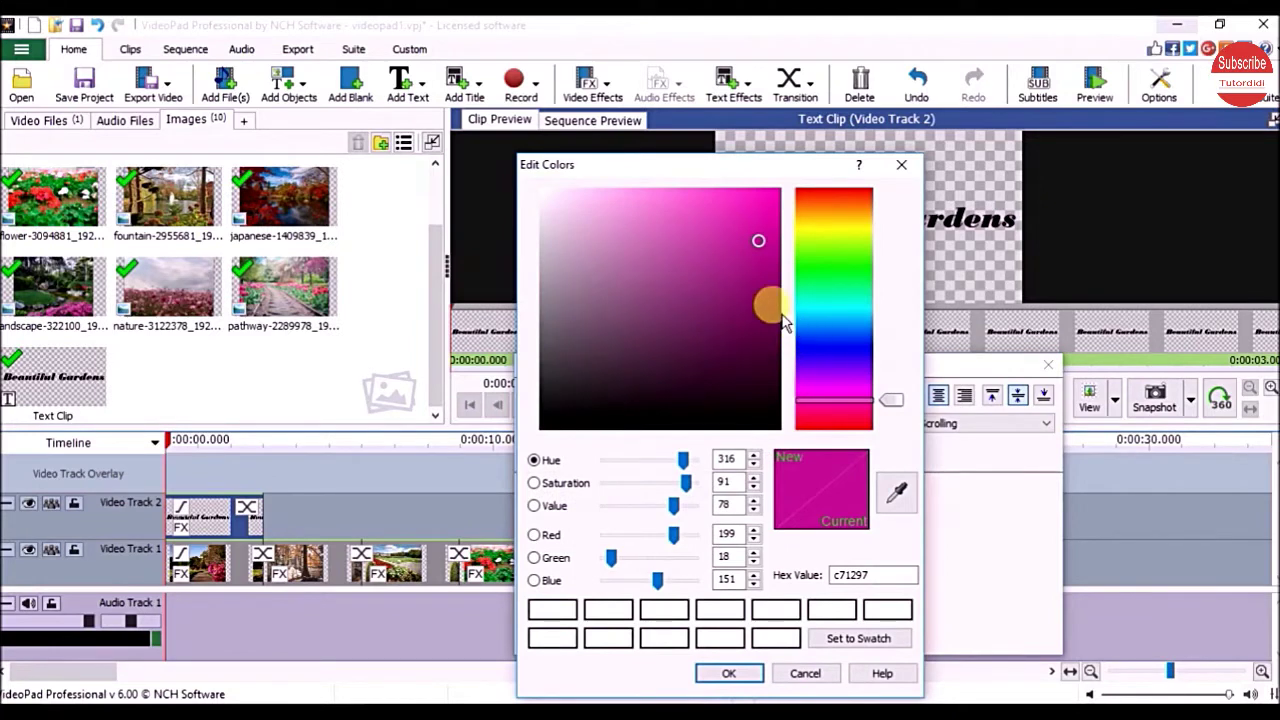
key(Return)
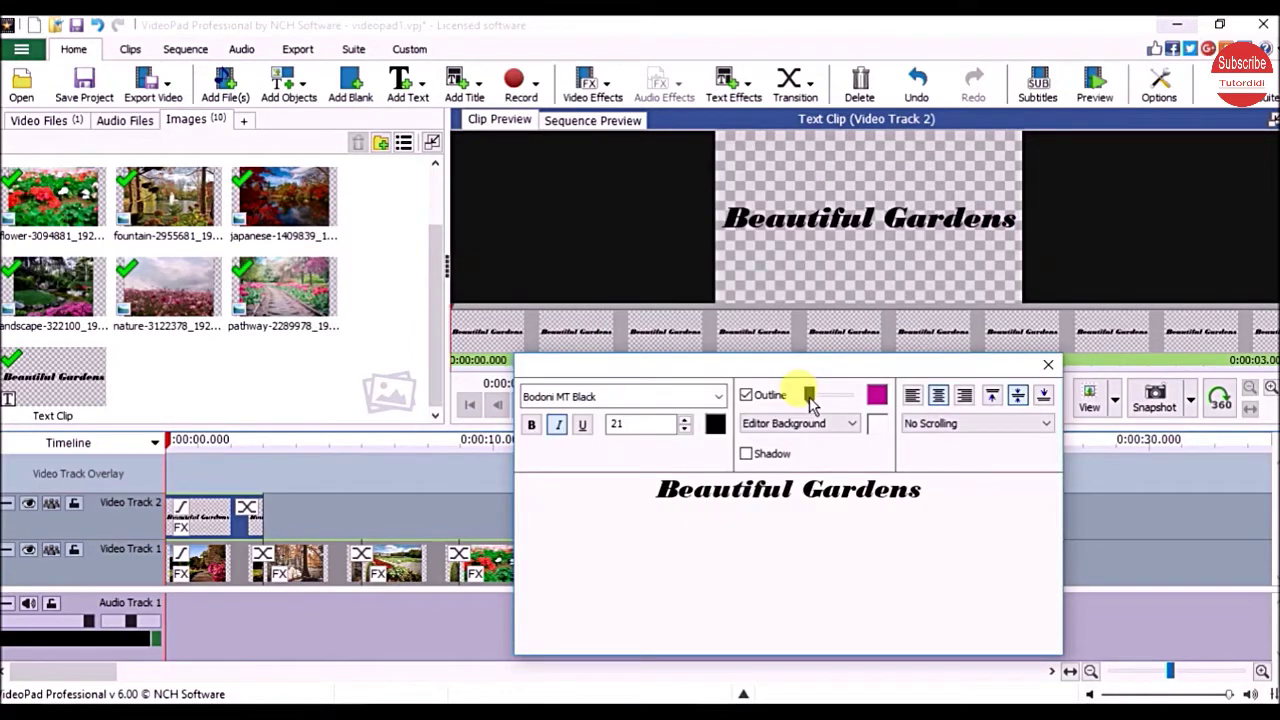
mouse_move(812, 402)
mouse_down()
mouse_move(838, 408)
mouse_move(826, 404)
mouse_up()
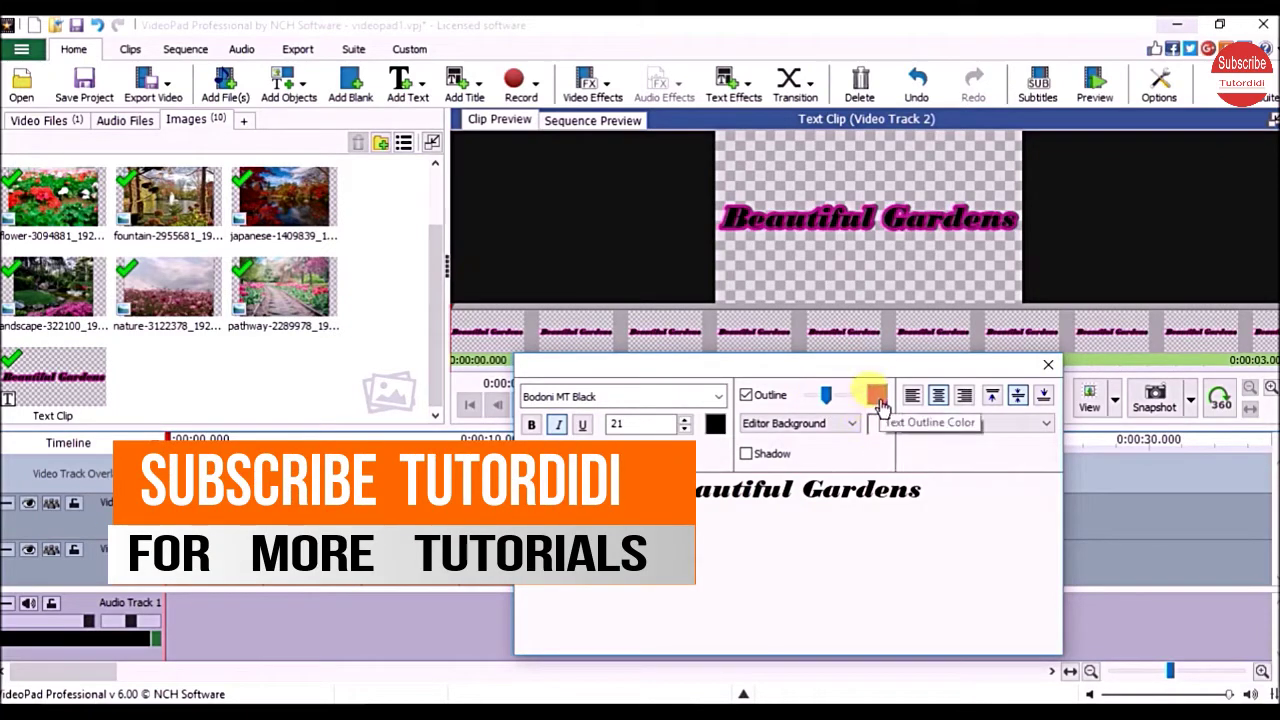
Step: Change the outline colour to yellow (d4ce20), then switch the outline off
click(877, 400)
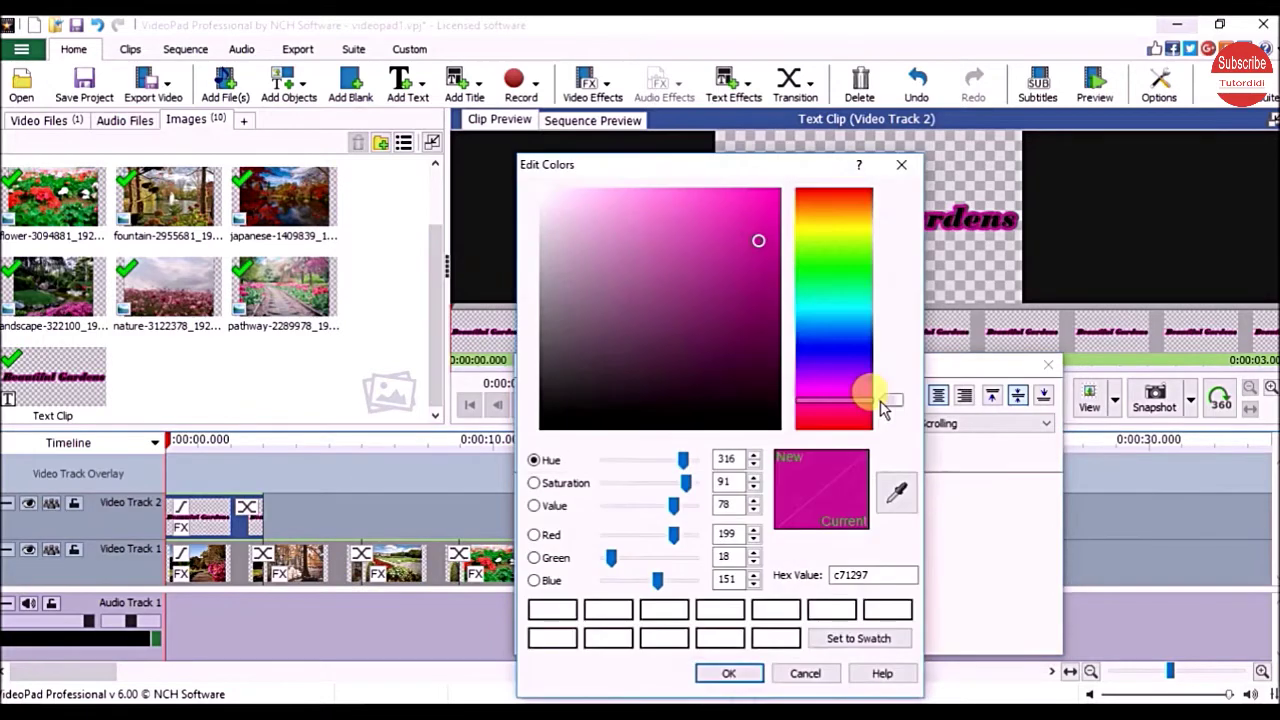
click(825, 226)
click(744, 228)
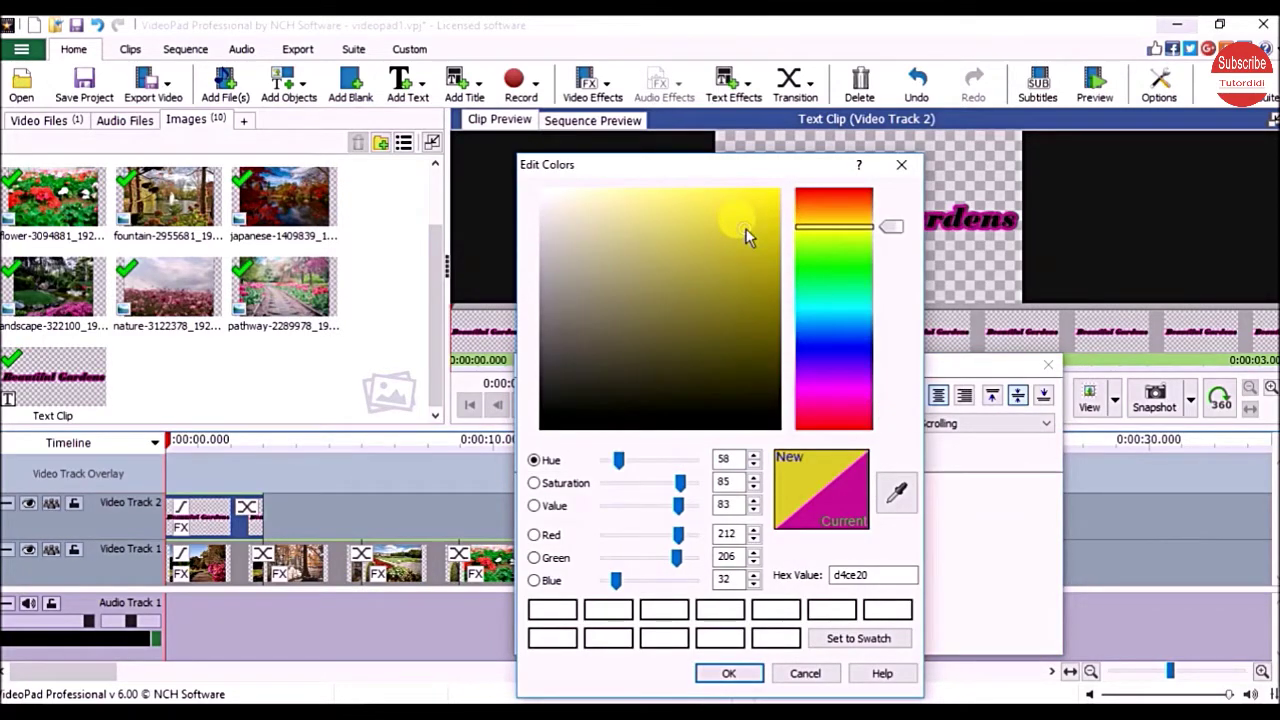
click(731, 672)
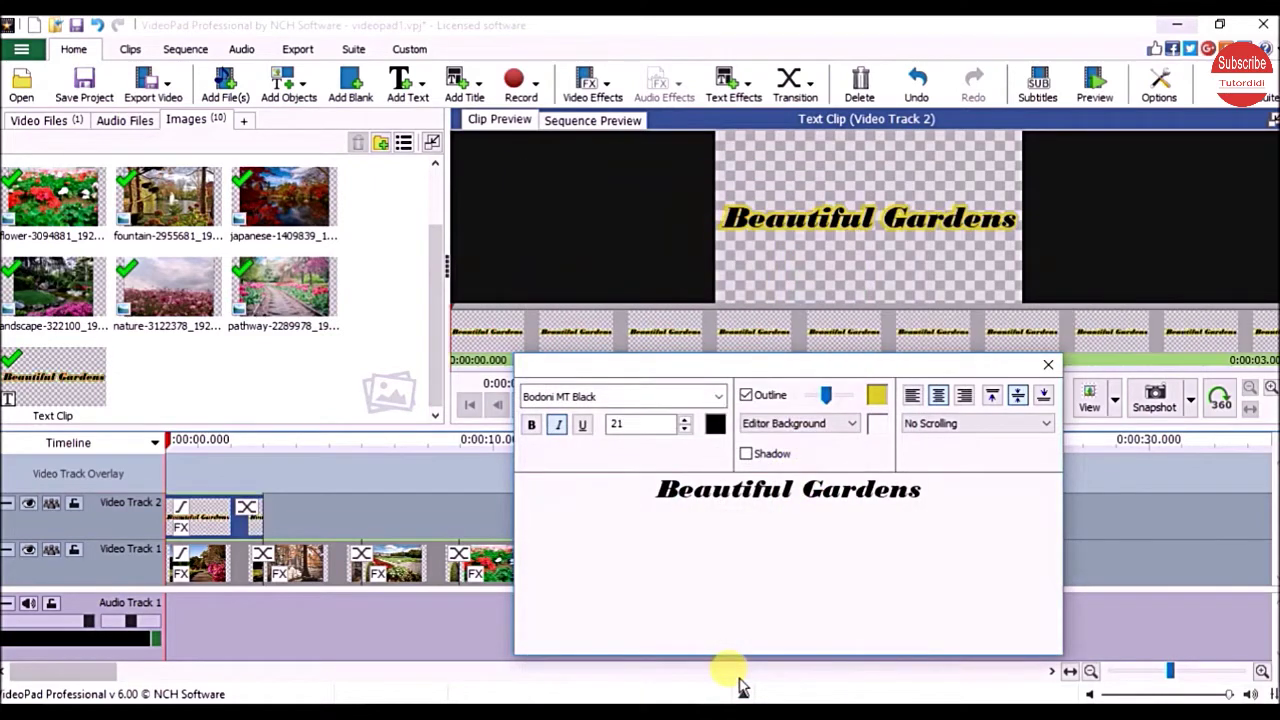
click(830, 492)
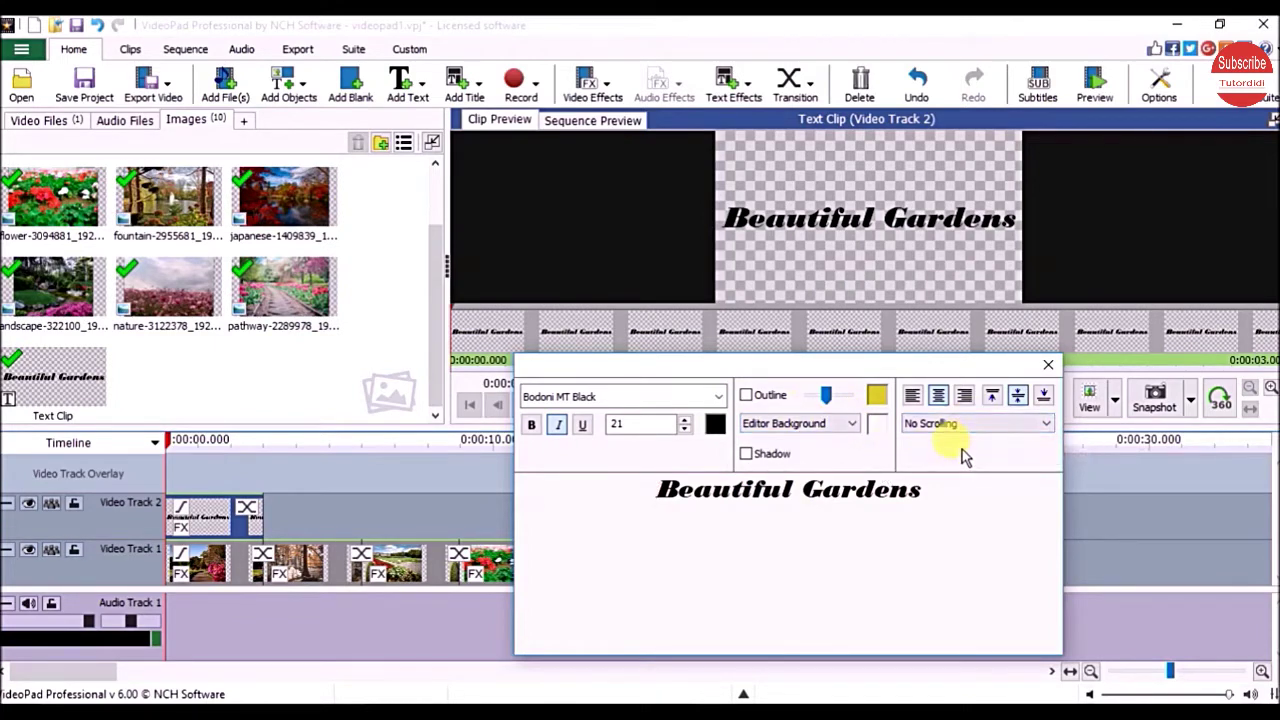
Step: Give the title a full white background, close the editor and preview the sequence
click(853, 424)
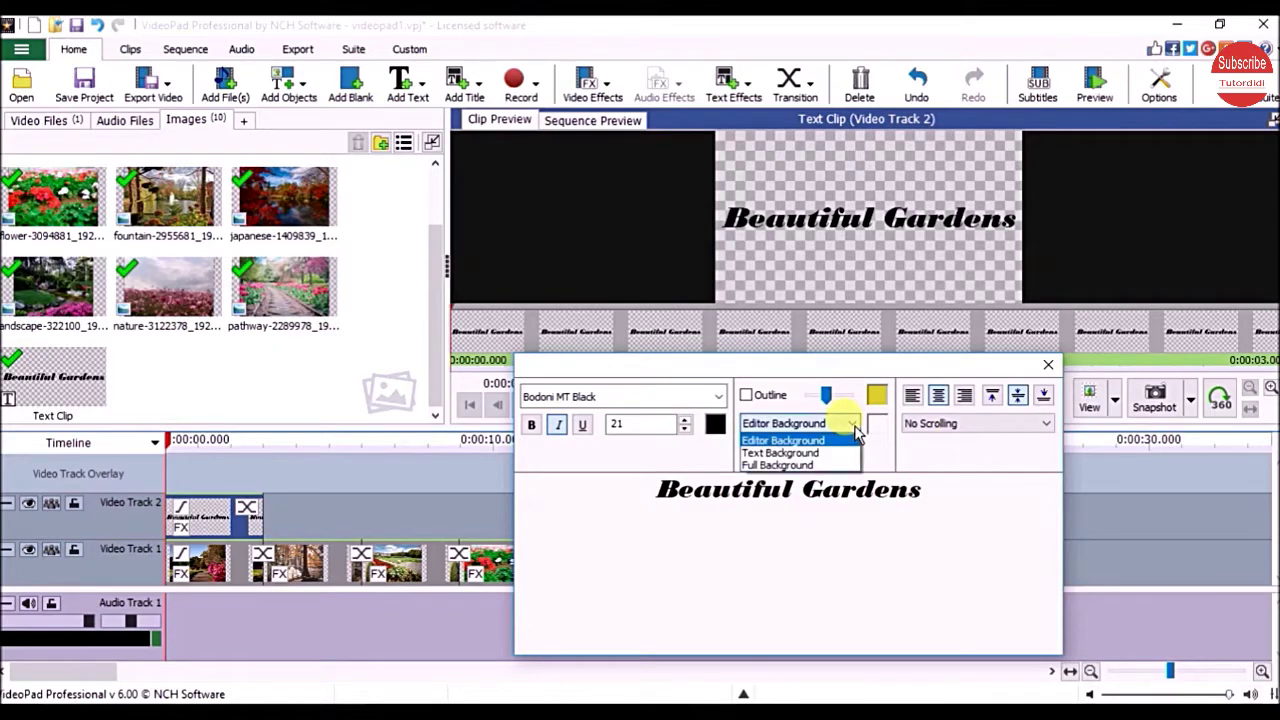
click(790, 465)
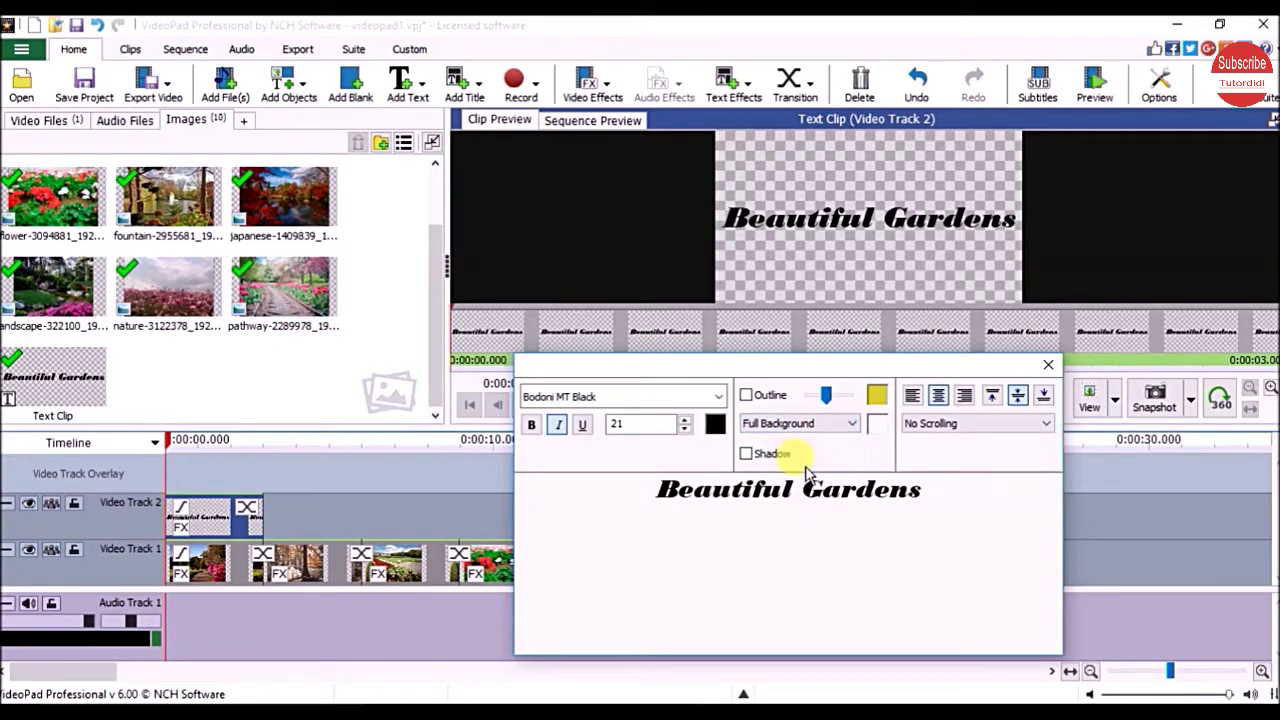
click(1049, 370)
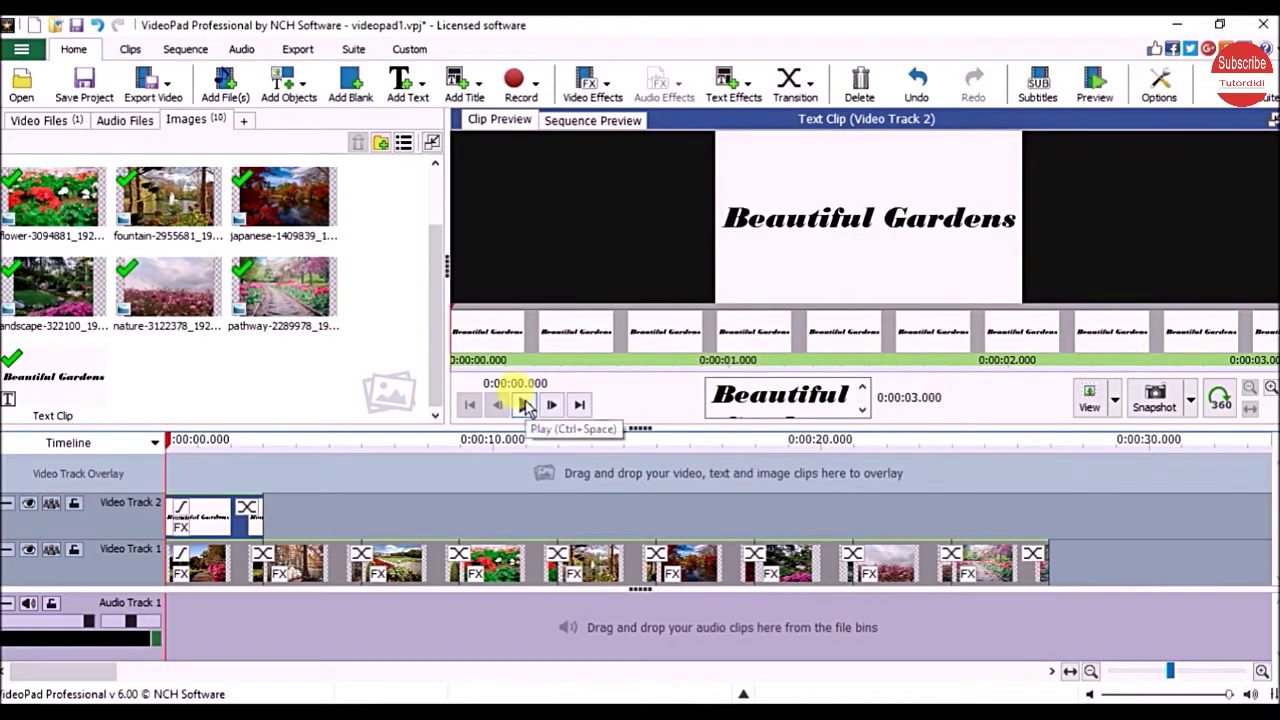
click(524, 404)
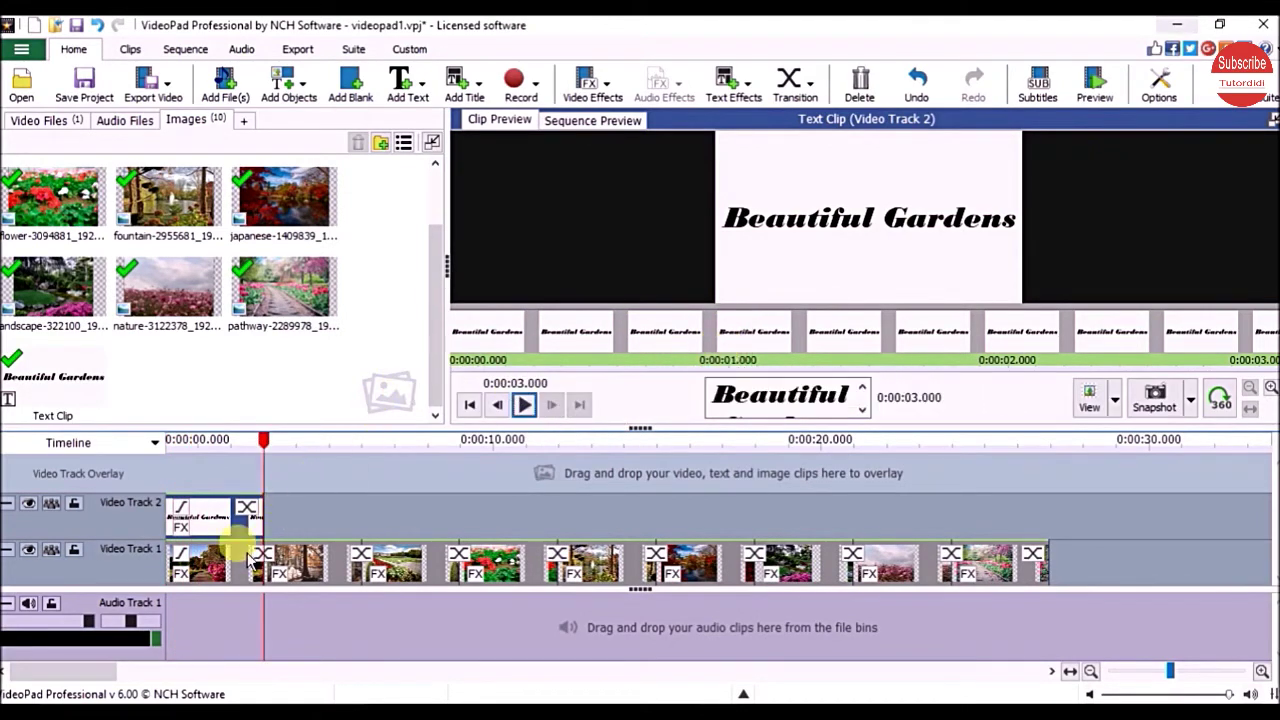
click(166, 462)
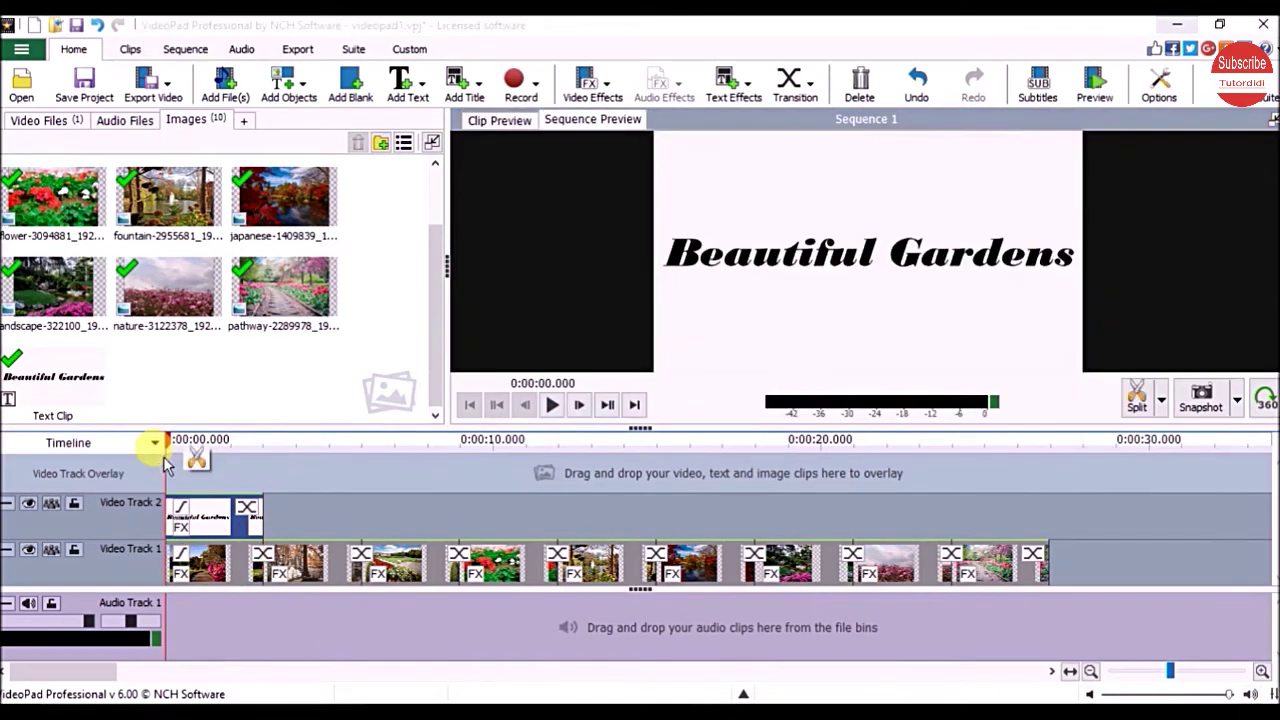
Step: Move the title clip earlier on Video Track 2 and set its background to Text Background
drag(212, 520, 178, 570)
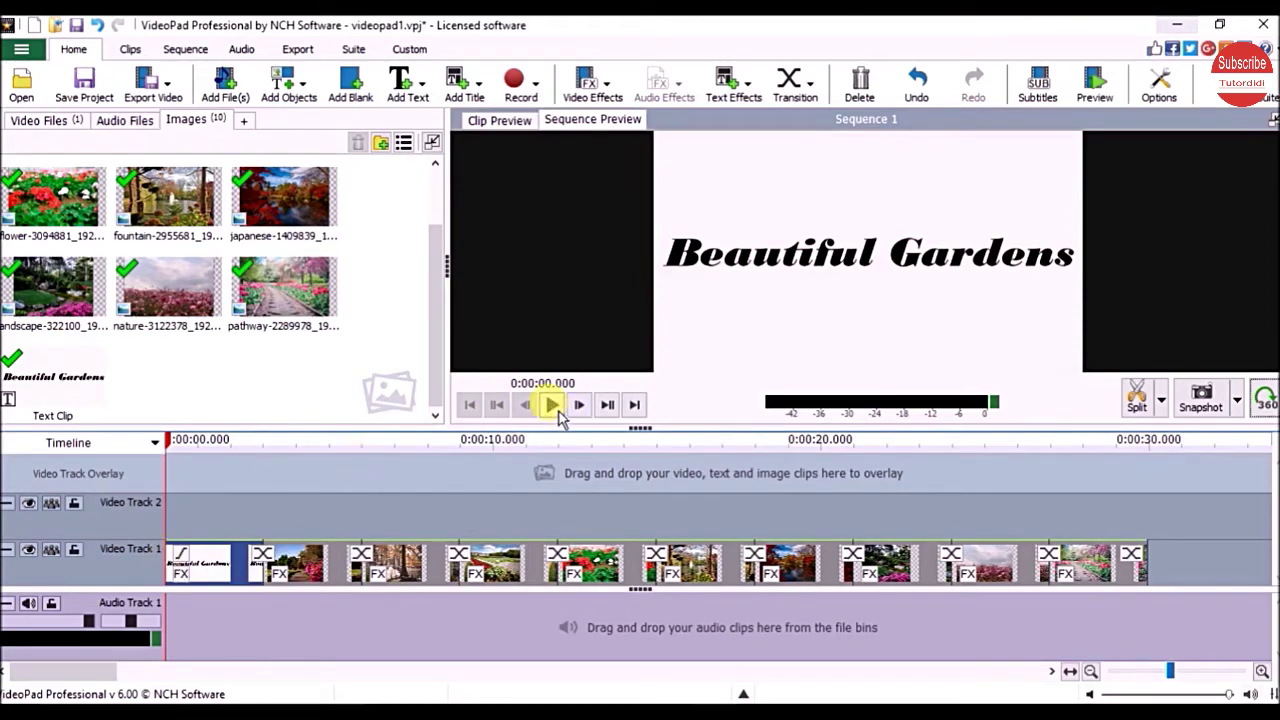
click(552, 405)
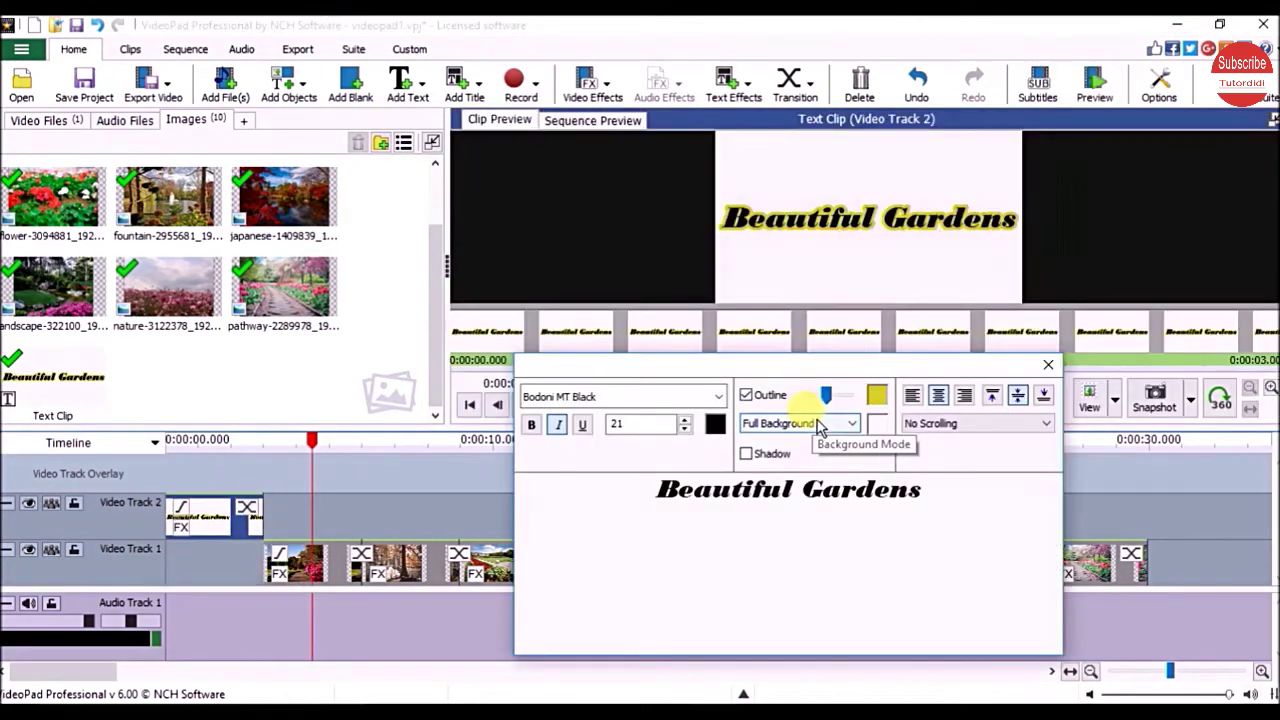
click(818, 424)
click(790, 453)
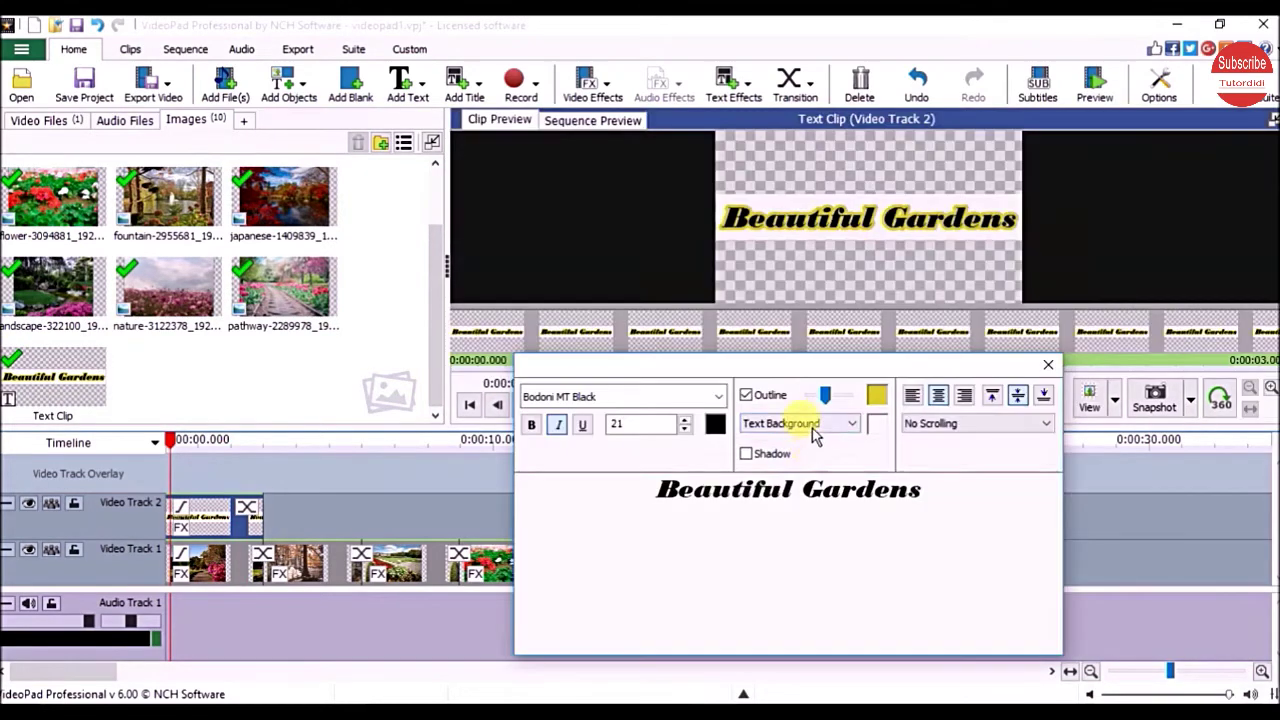
Step: Set the title background to the transparent Editor Background and check it at 0.29 s
click(825, 423)
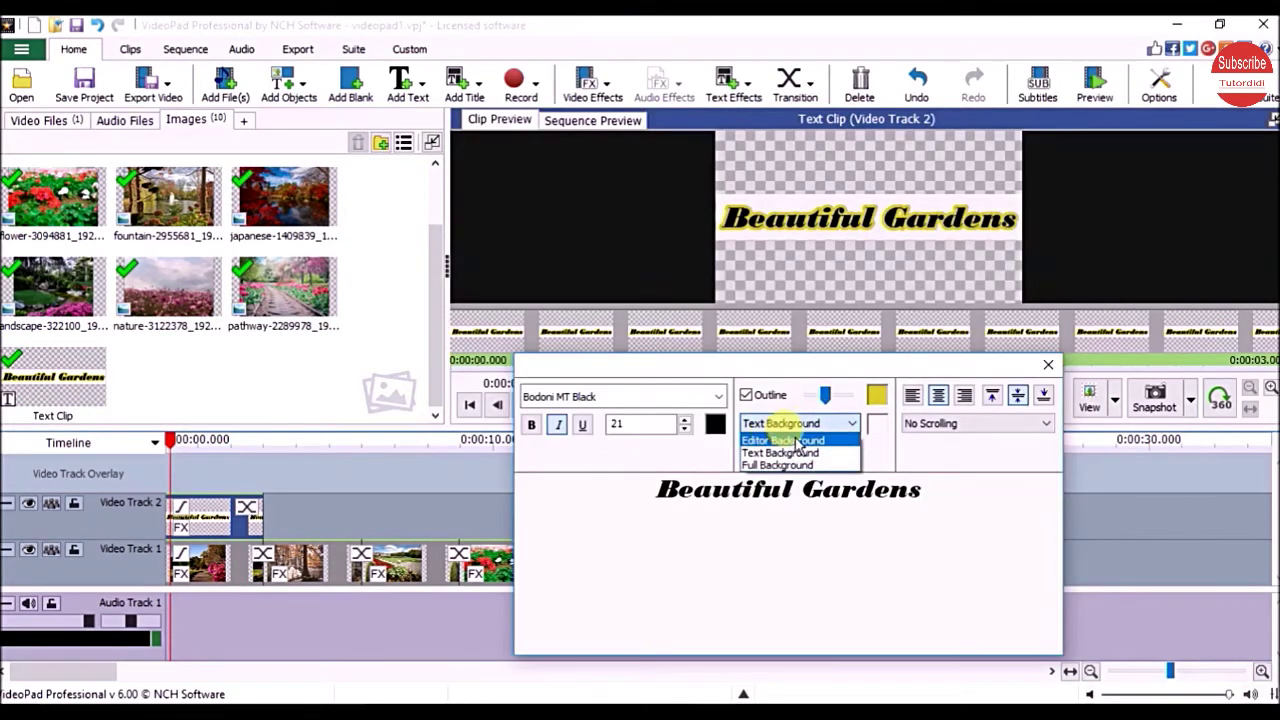
click(797, 441)
click(1048, 364)
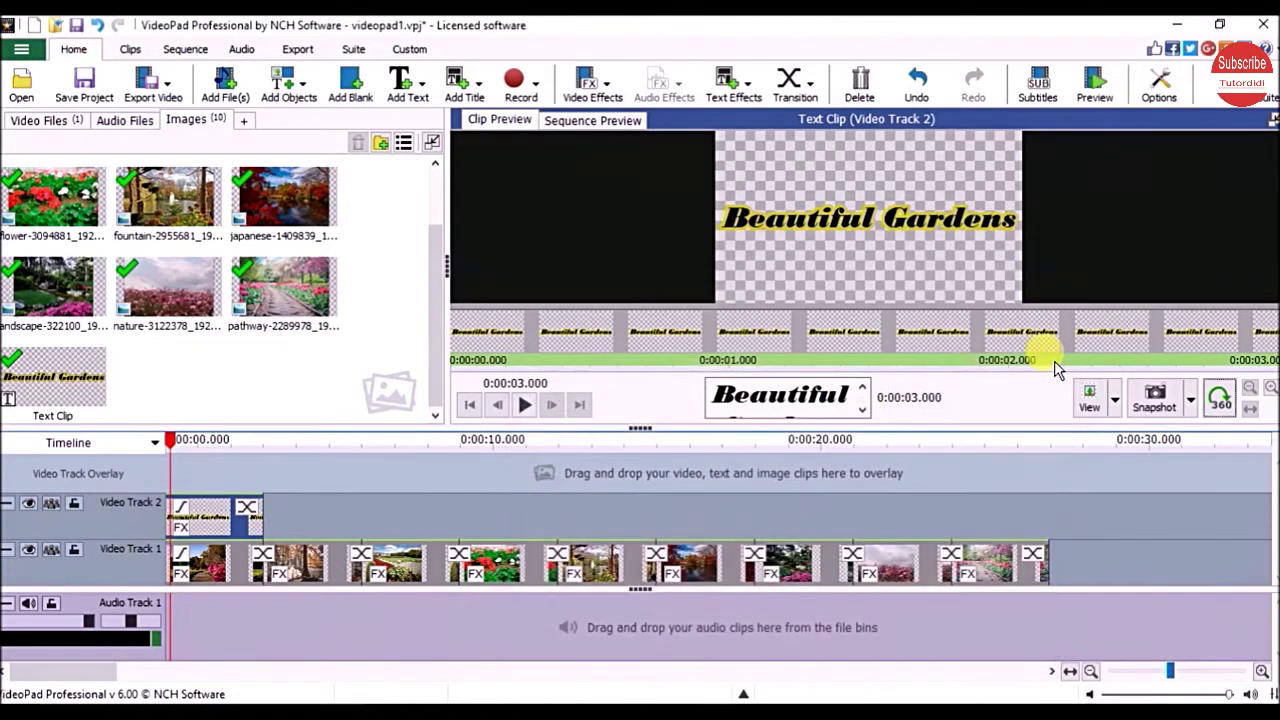
click(187, 468)
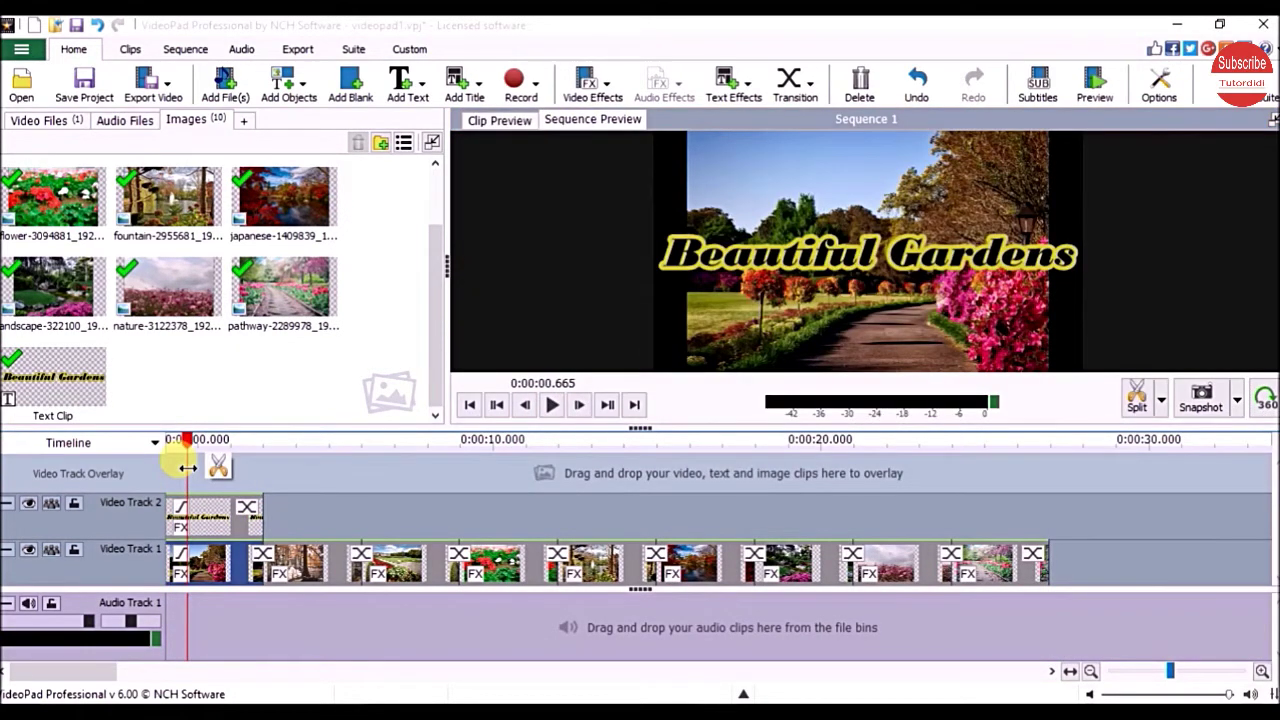
drag(187, 468, 174, 468)
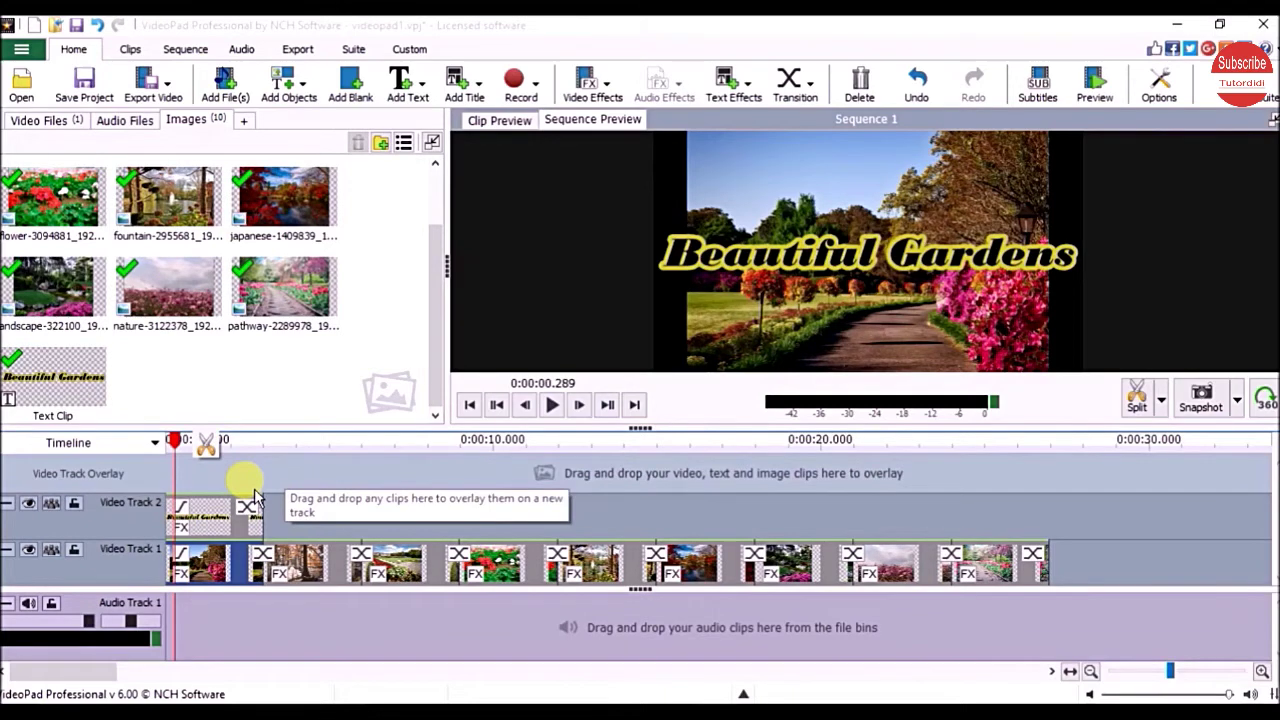
click(213, 527)
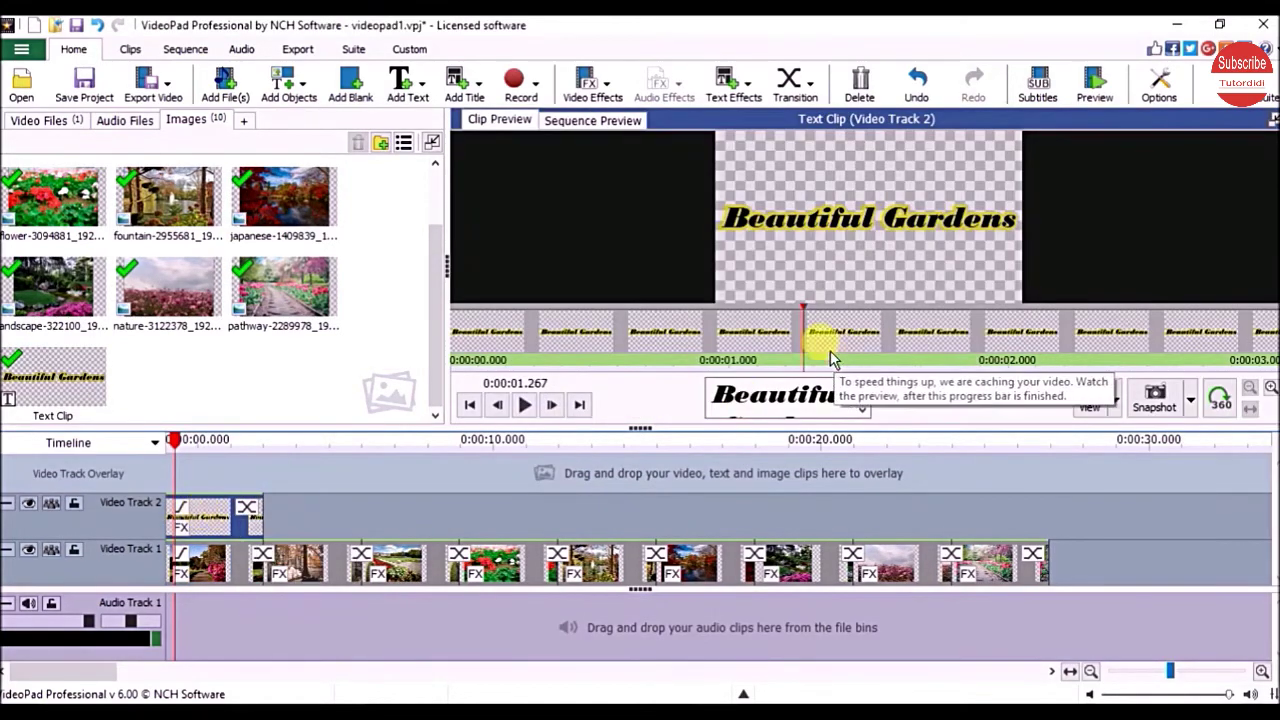
Step: Lower the title to size 18 and give it a magenta outline
click(802, 404)
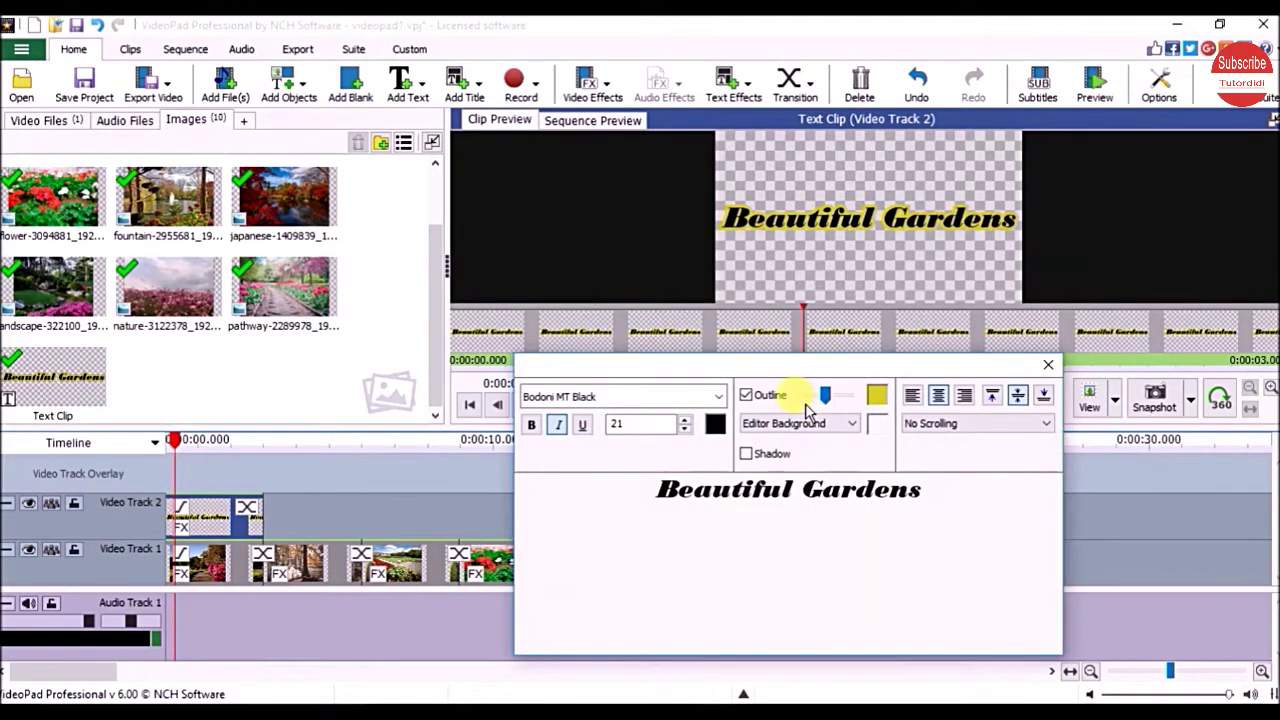
key(ctrl+a)
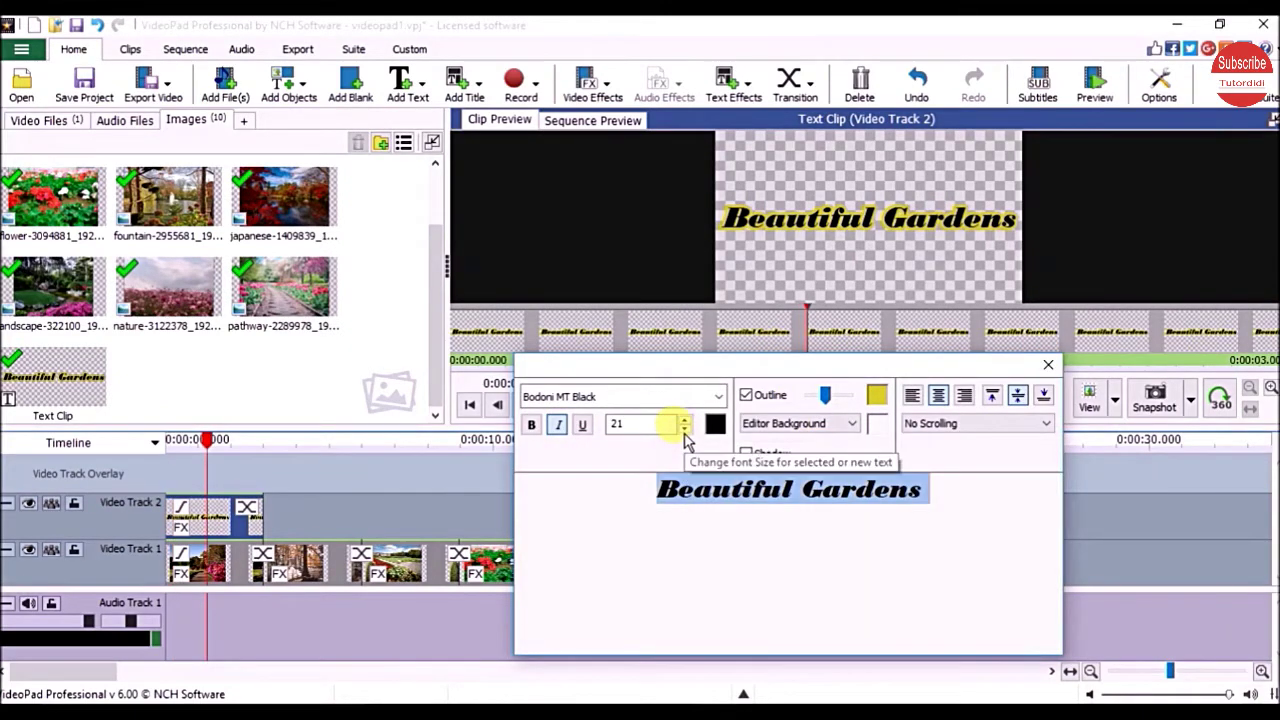
click(685, 429)
click(876, 395)
click(868, 393)
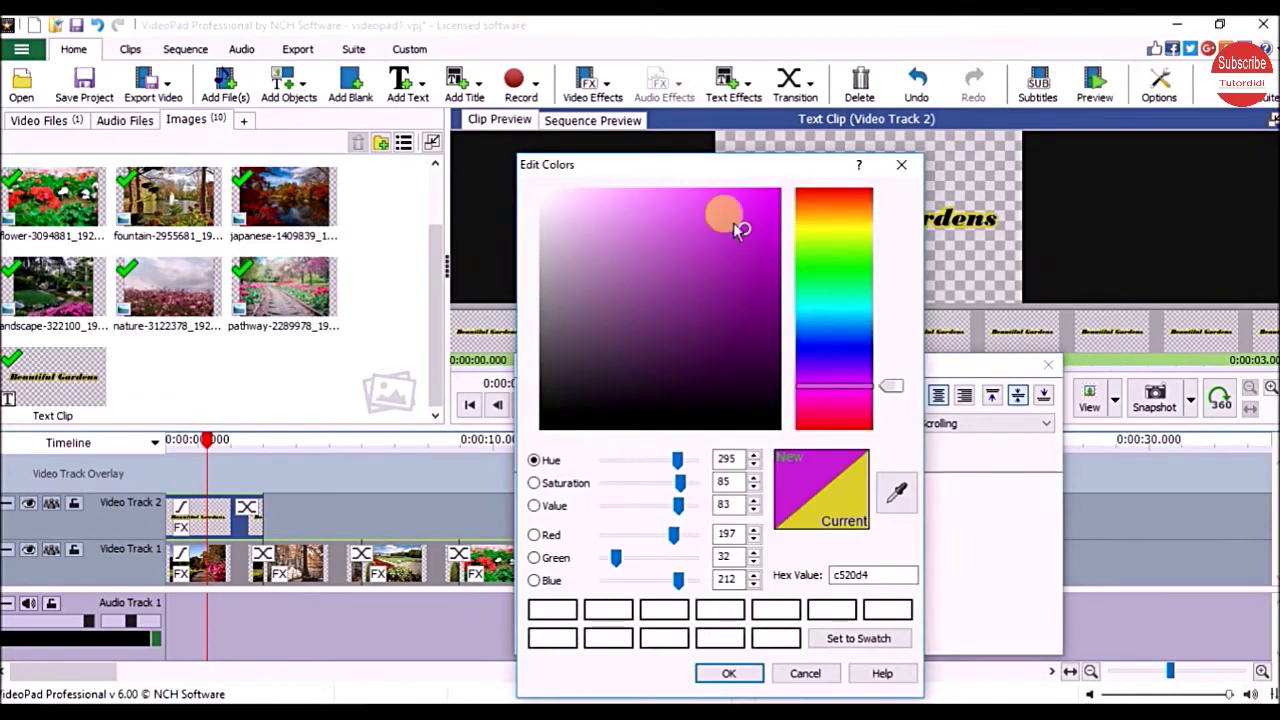
click(729, 673)
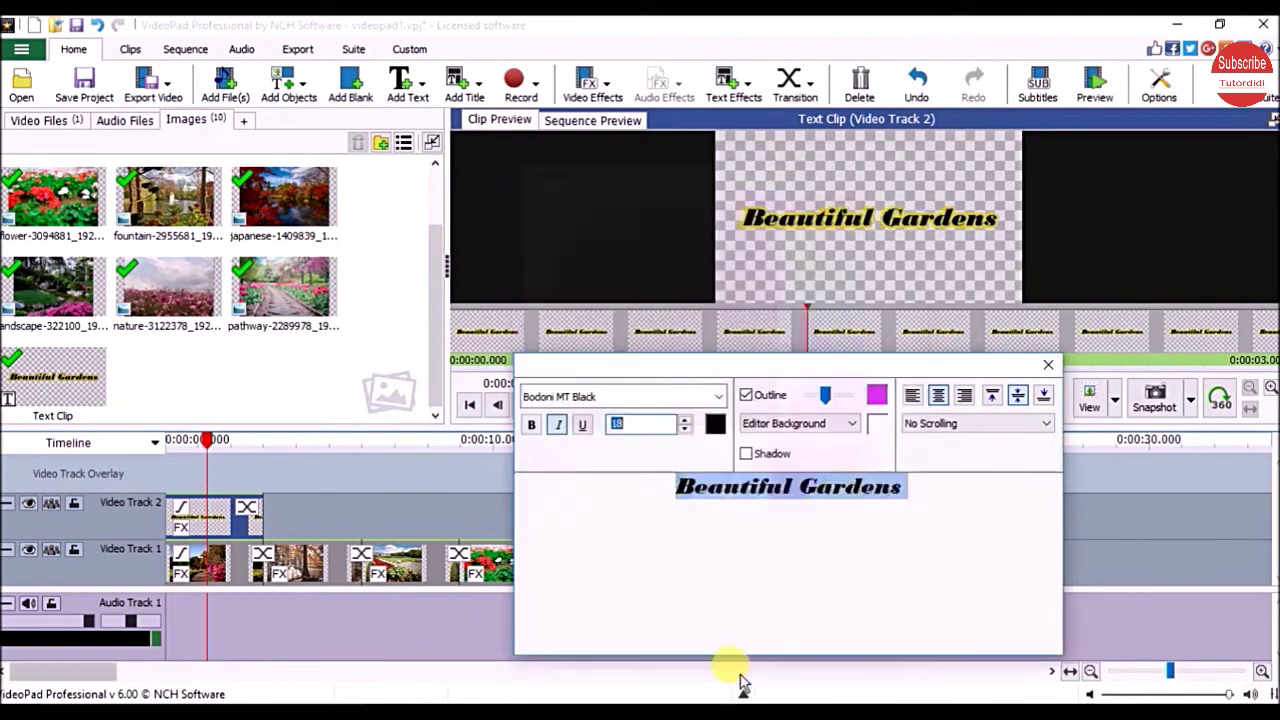
click(1045, 369)
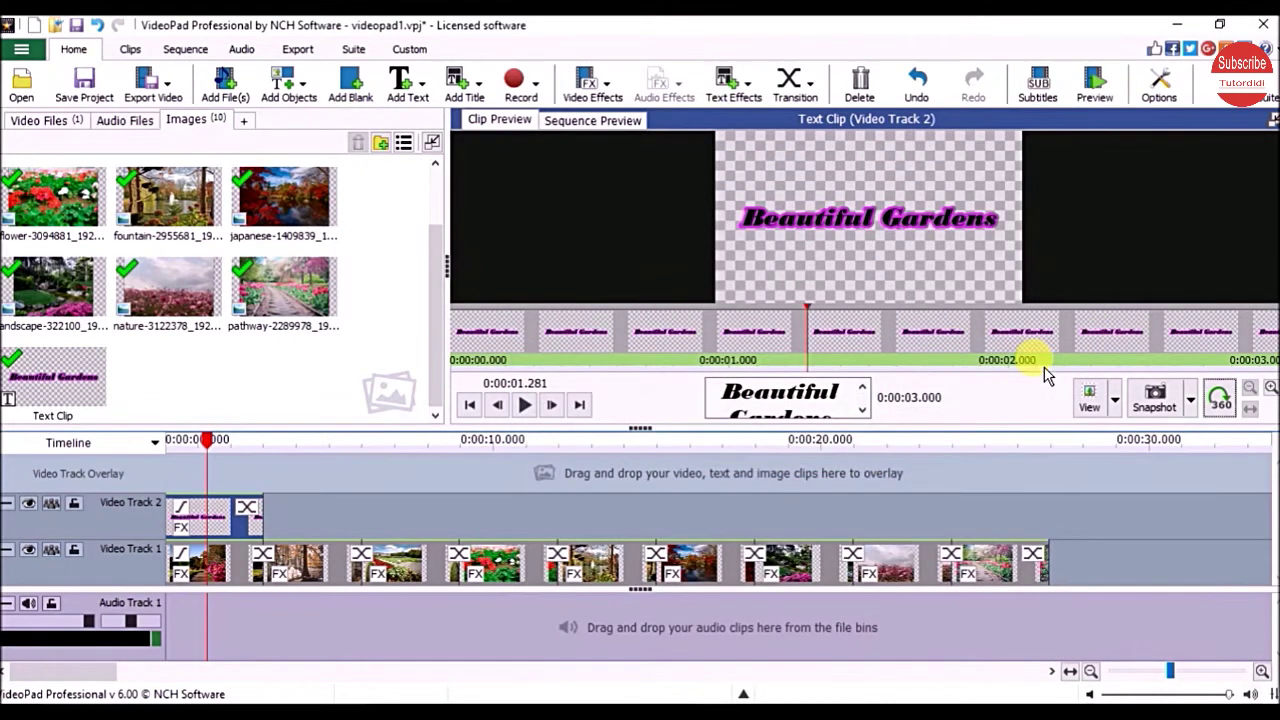
Step: Make the title scroll left to right
click(789, 398)
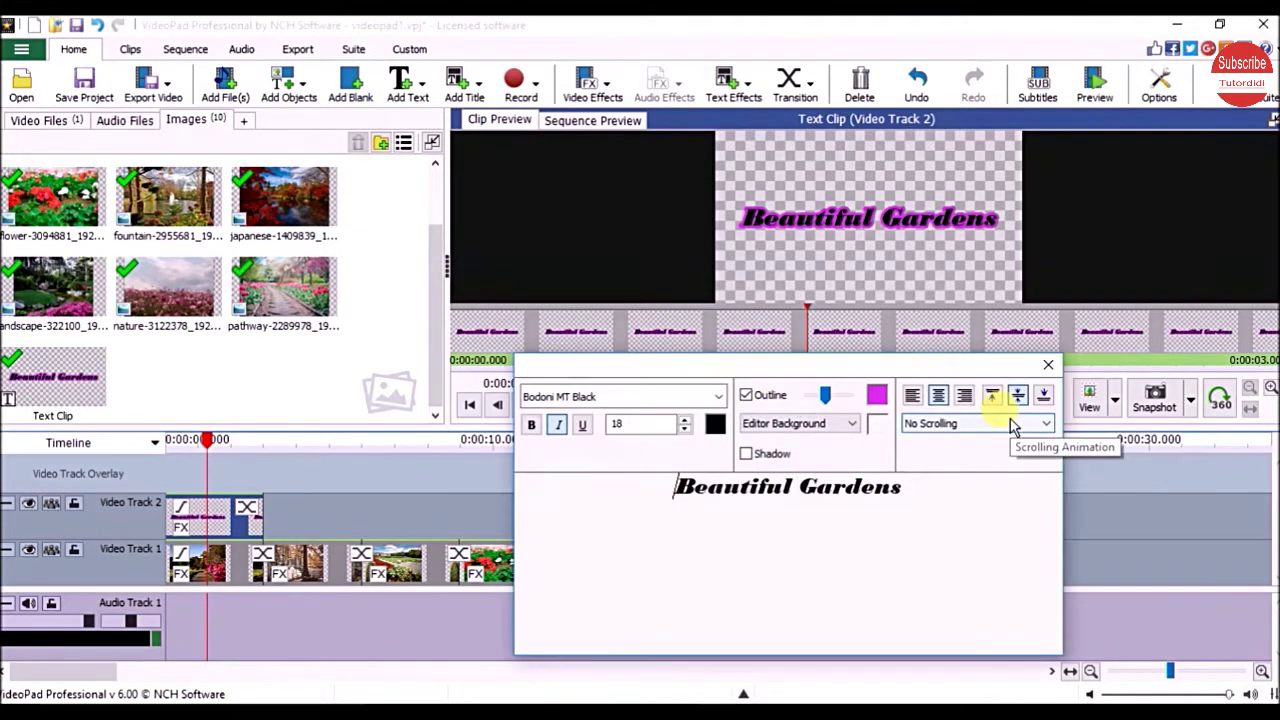
click(1012, 424)
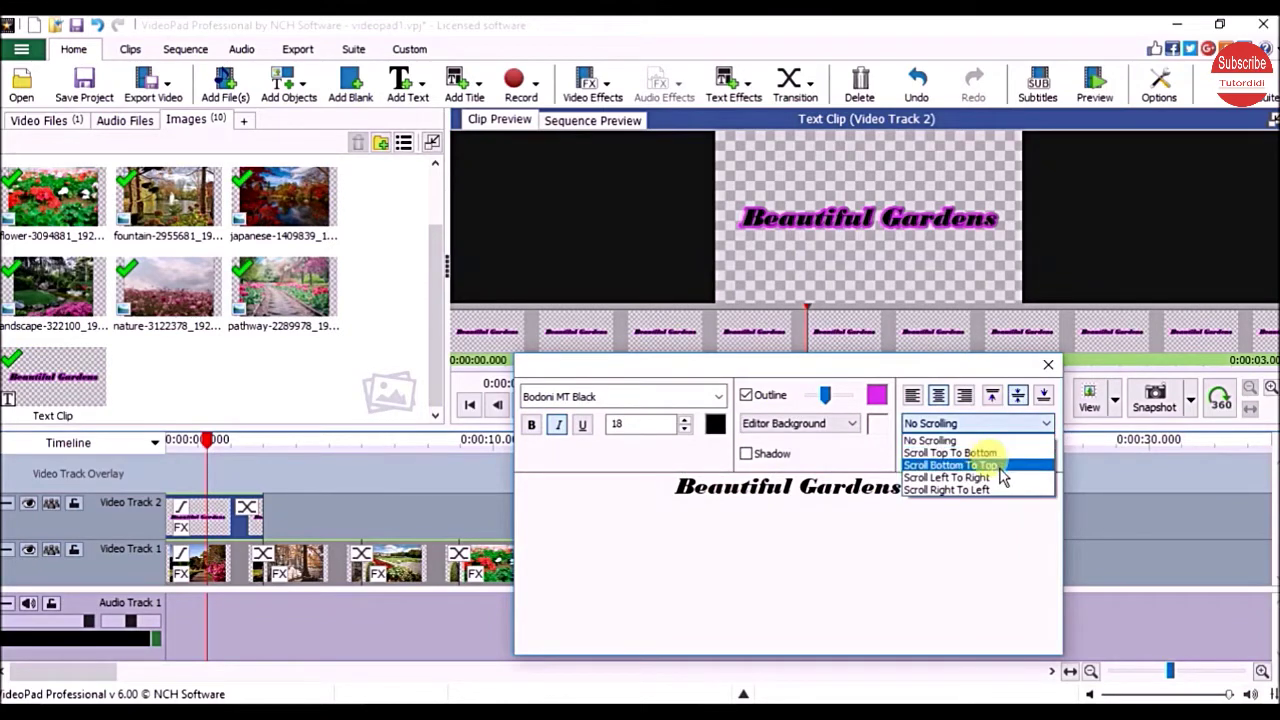
click(1000, 477)
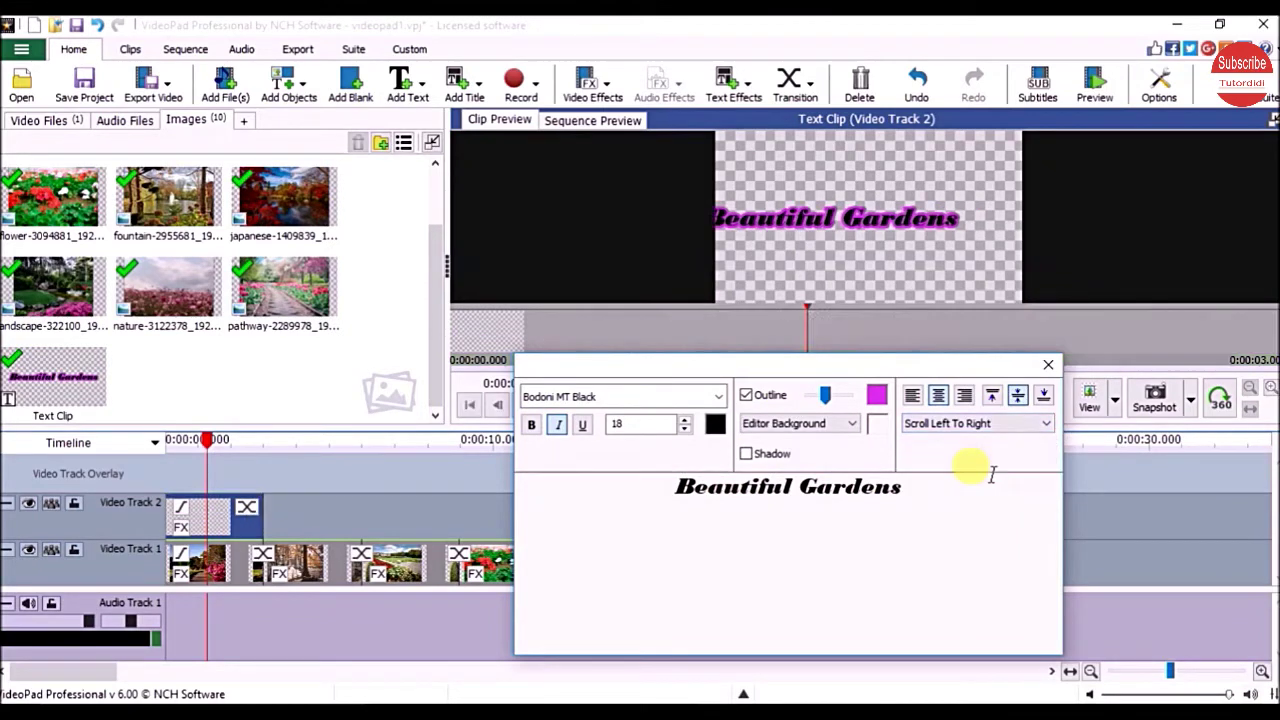
click(1048, 365)
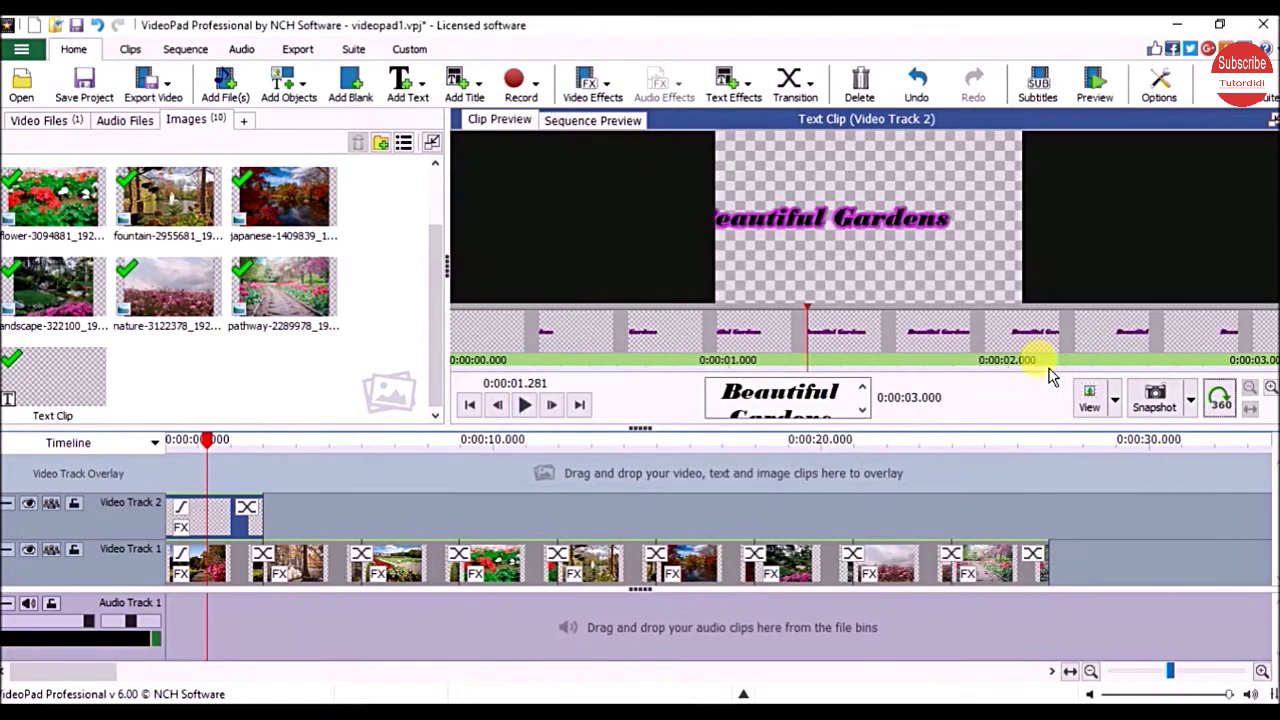
Step: Play the sequence to watch the scrolling title, stopping at 0:00:09.593
click(550, 404)
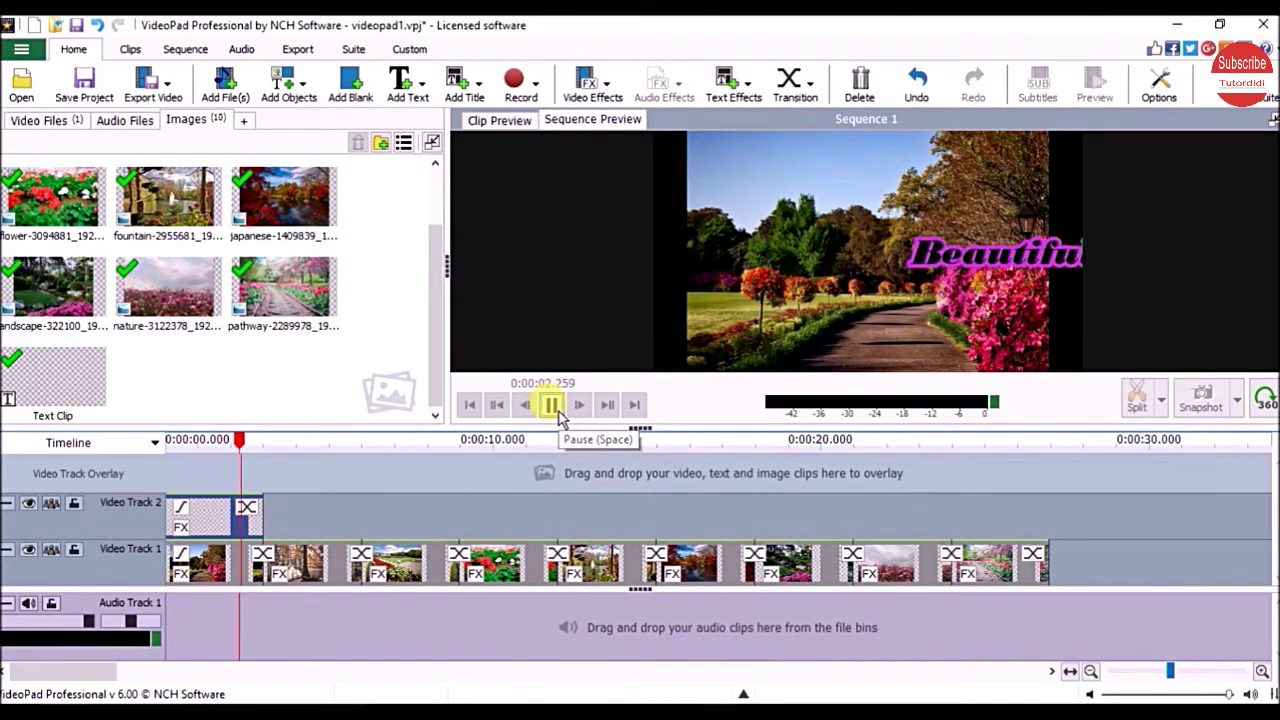
click(205, 513)
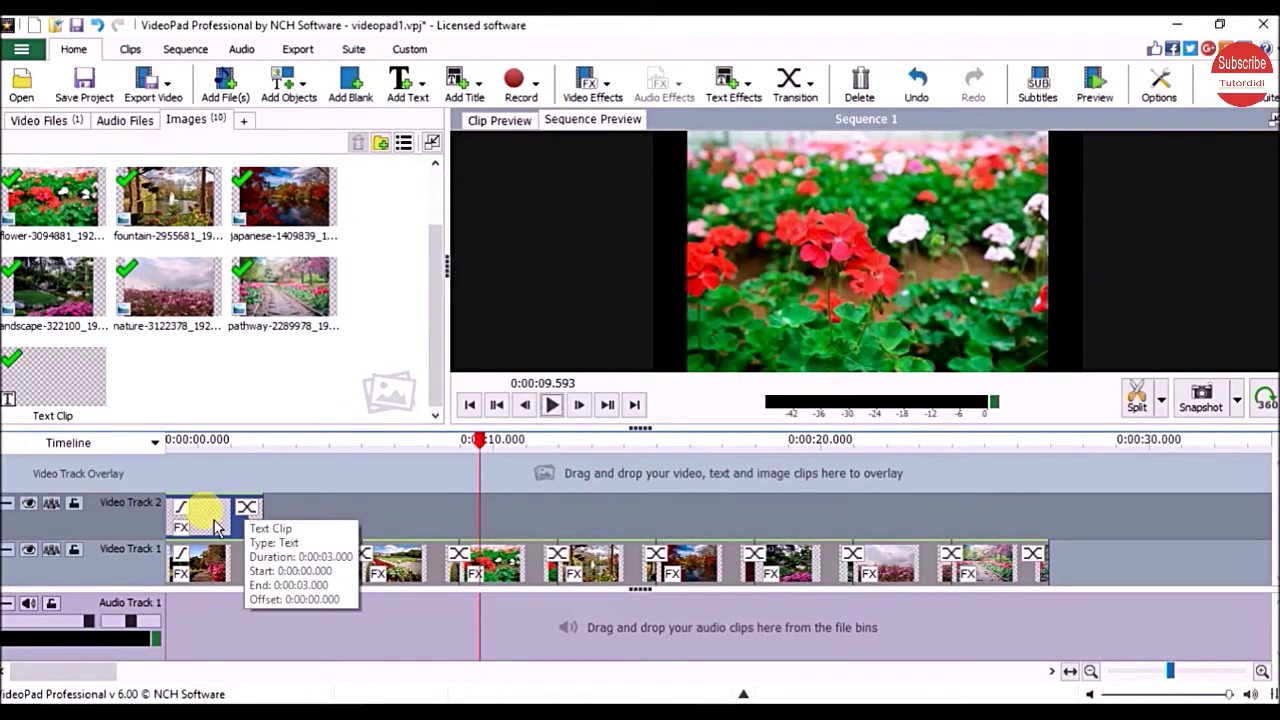
Step: Delete the Beautiful Gardens title clip and bring the playhead back to the sequence start
right_click(214, 527)
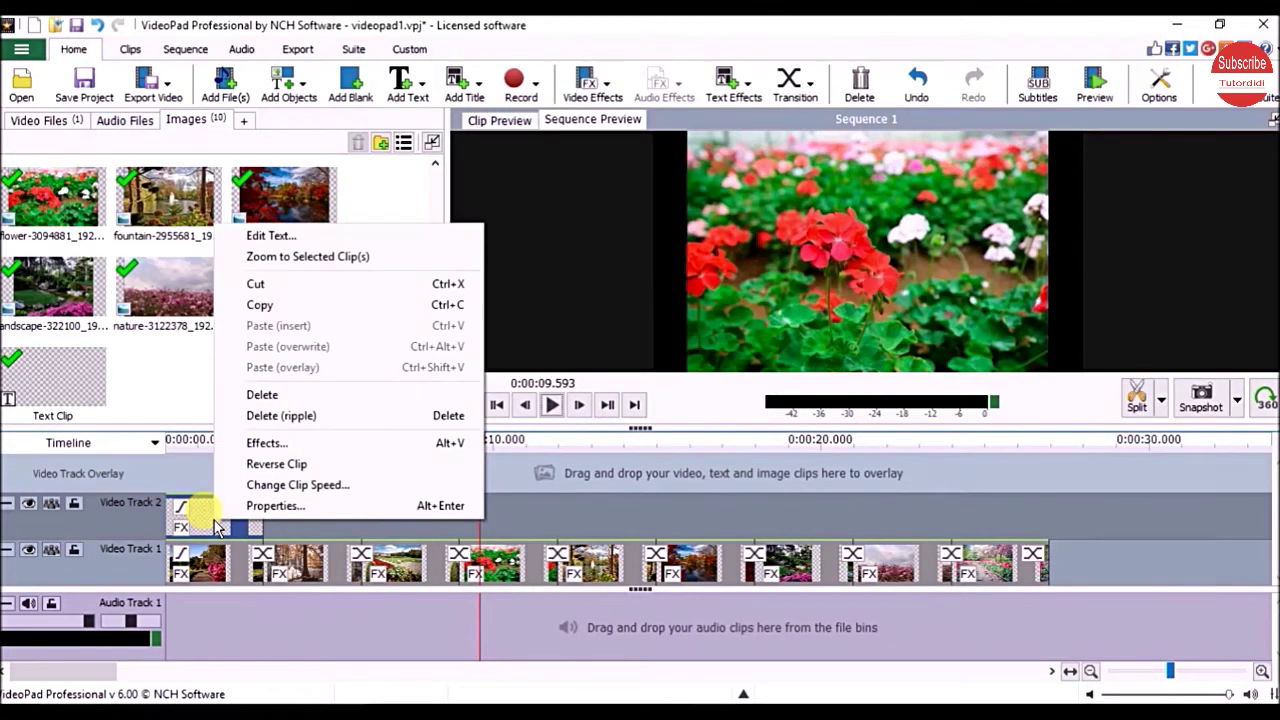
click(291, 396)
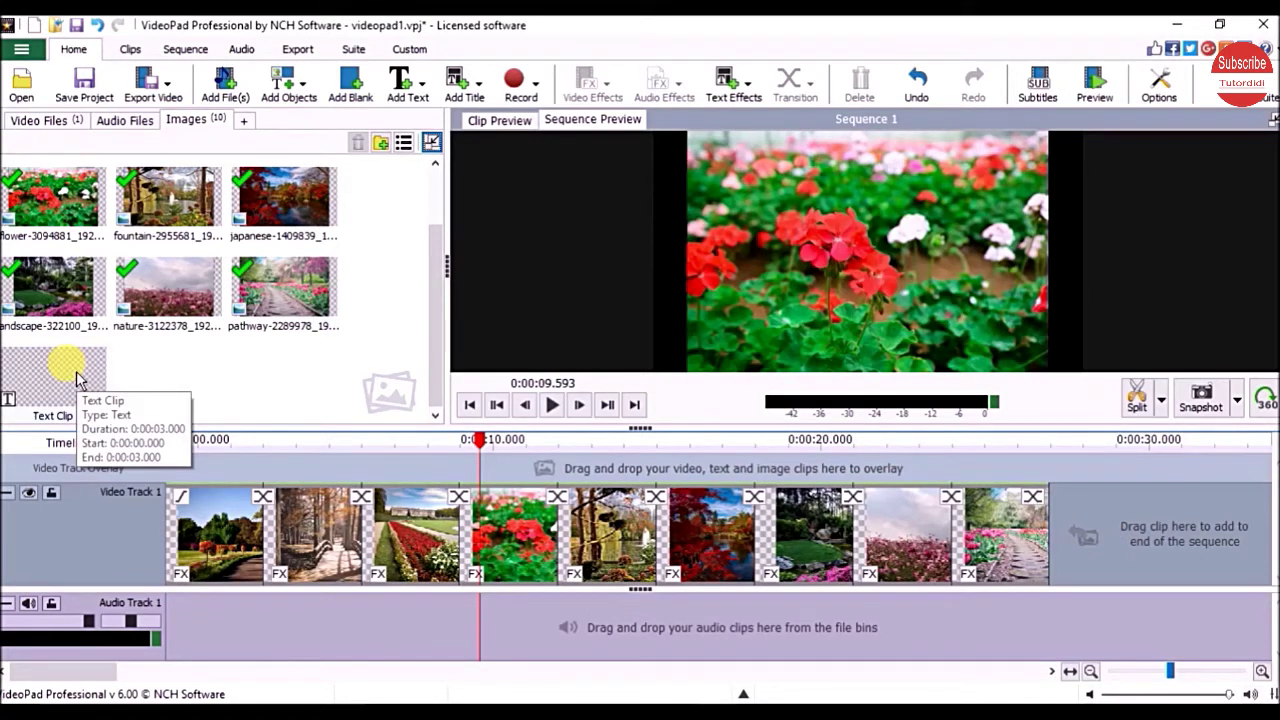
drag(80, 380, 483, 488)
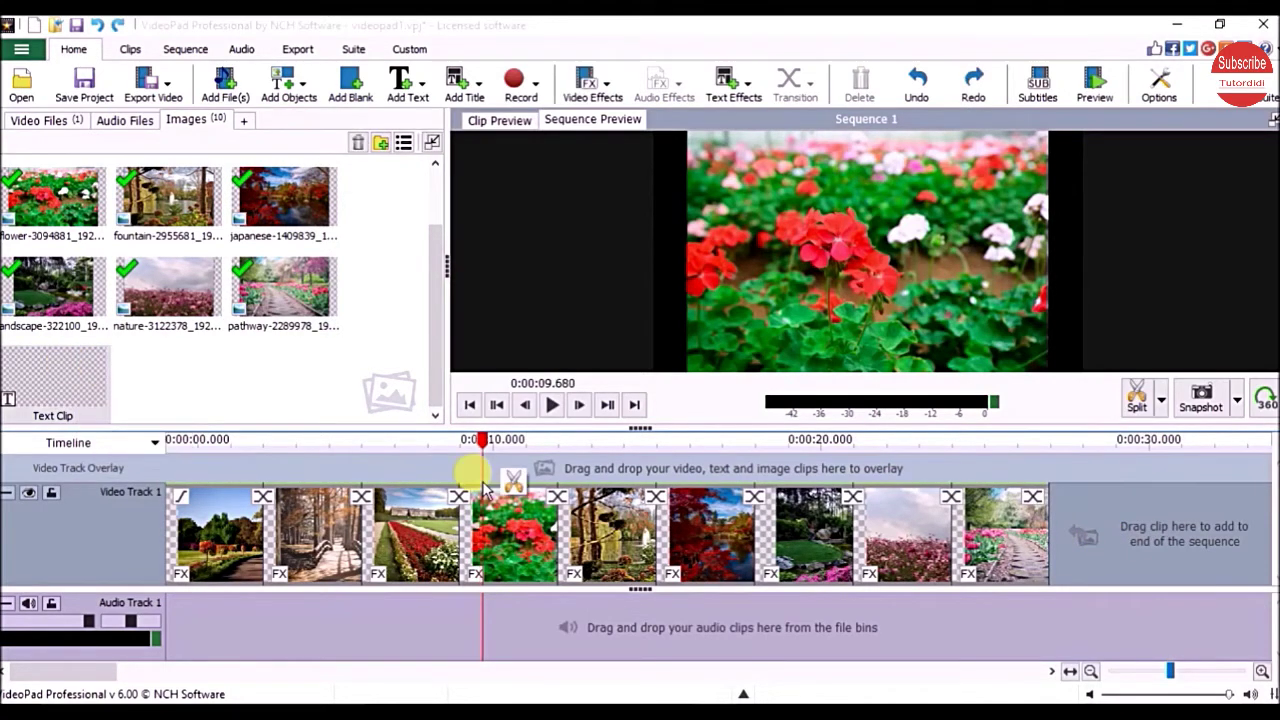
drag(482, 442, 167, 456)
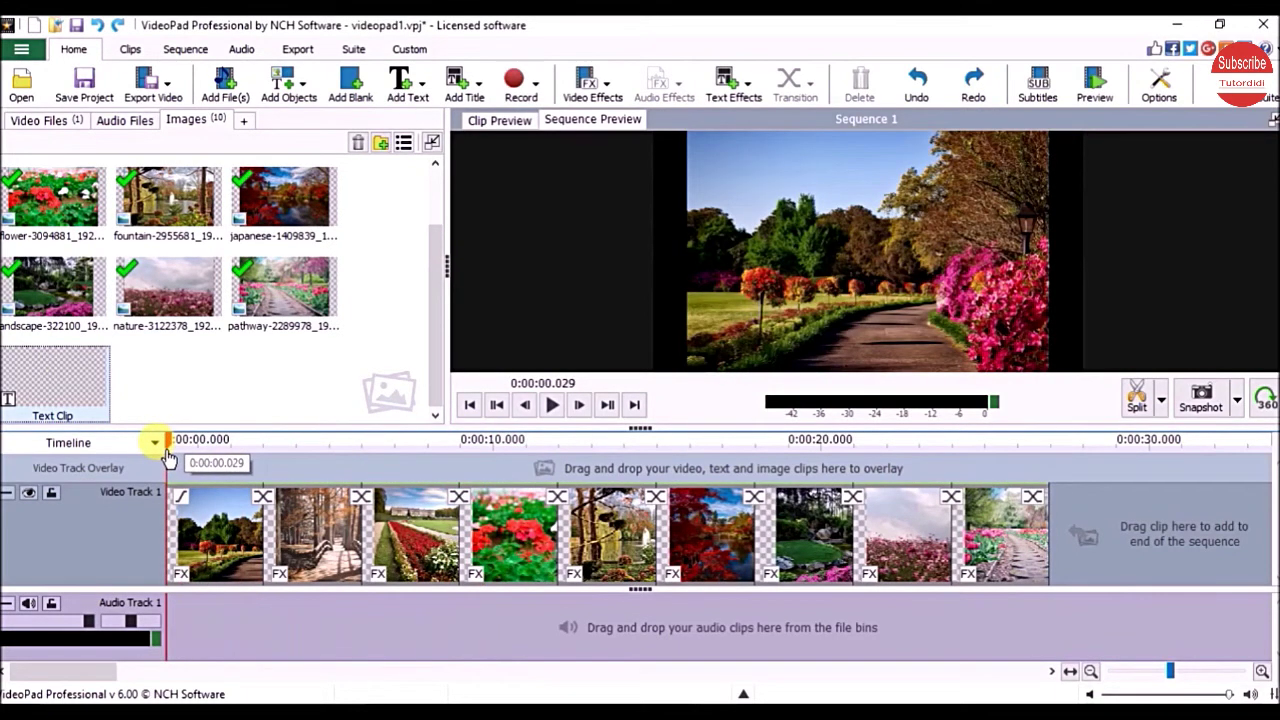
Step: Place the title clip from the media bin at the sequence start and play it
click(91, 373)
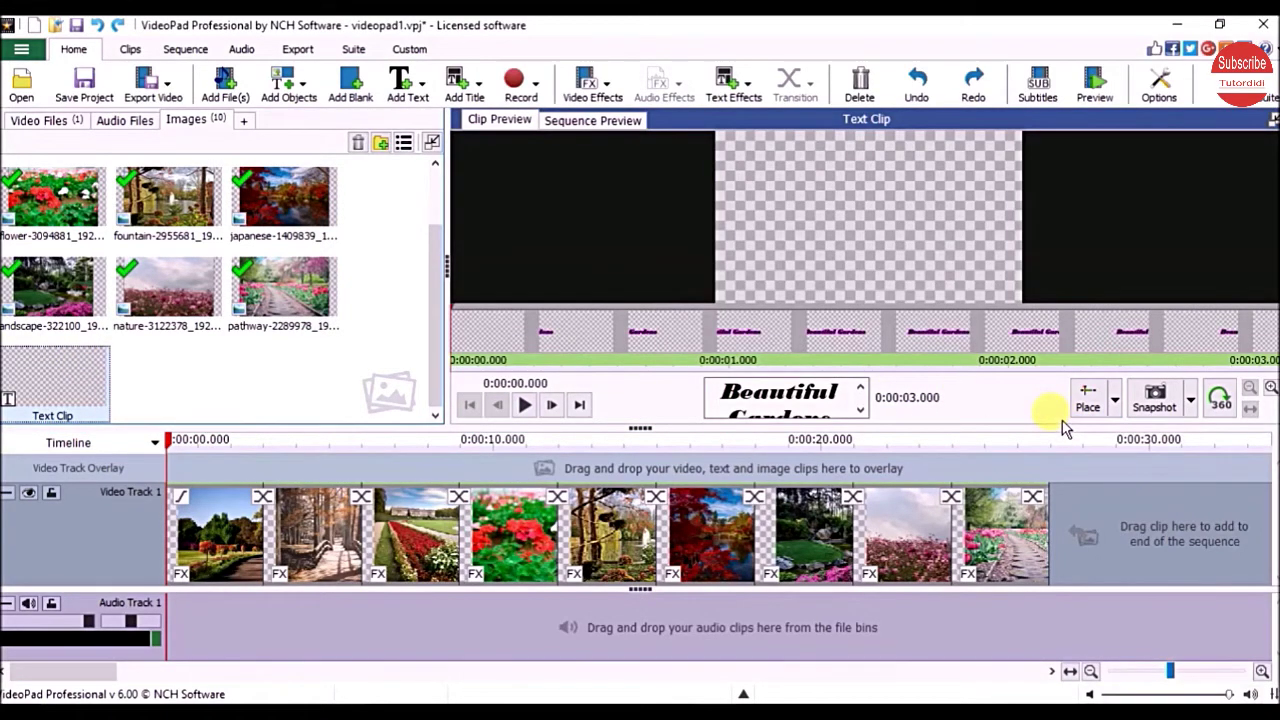
click(1085, 397)
click(551, 404)
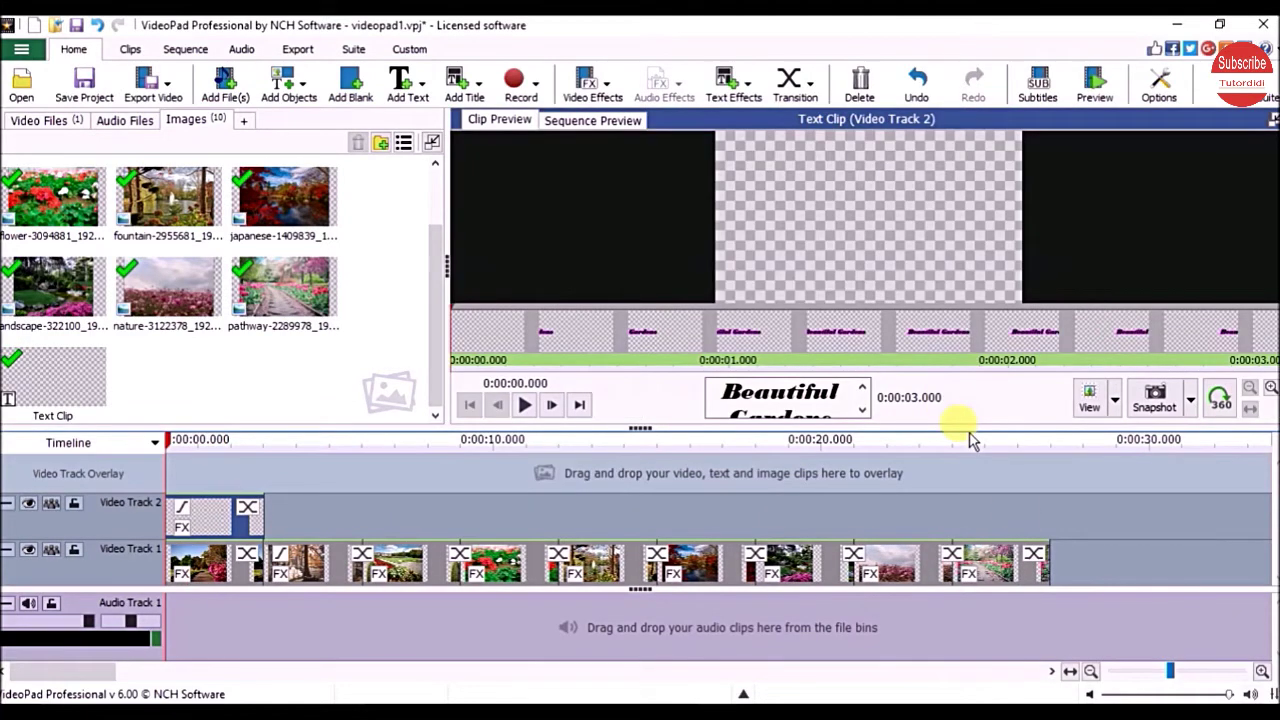
Step: Set the title clip's duration to 5 seconds and return to the slideshow around 6 s
click(916, 397)
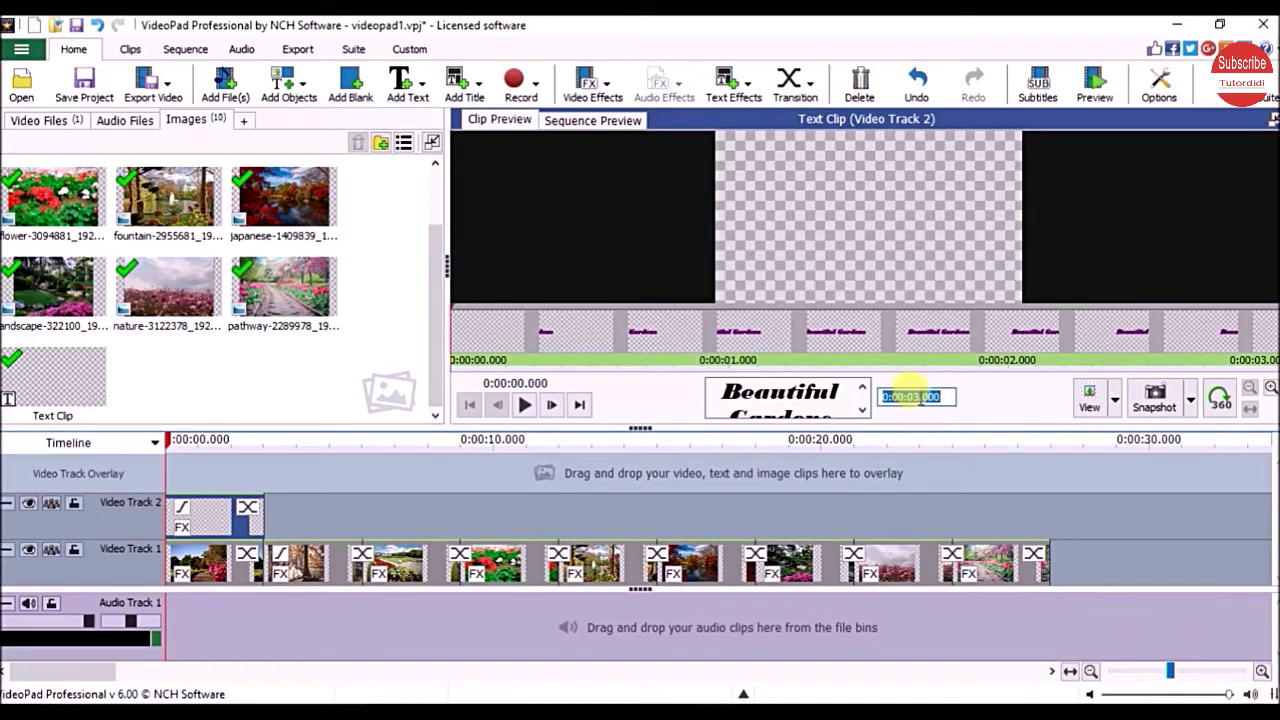
click(966, 578)
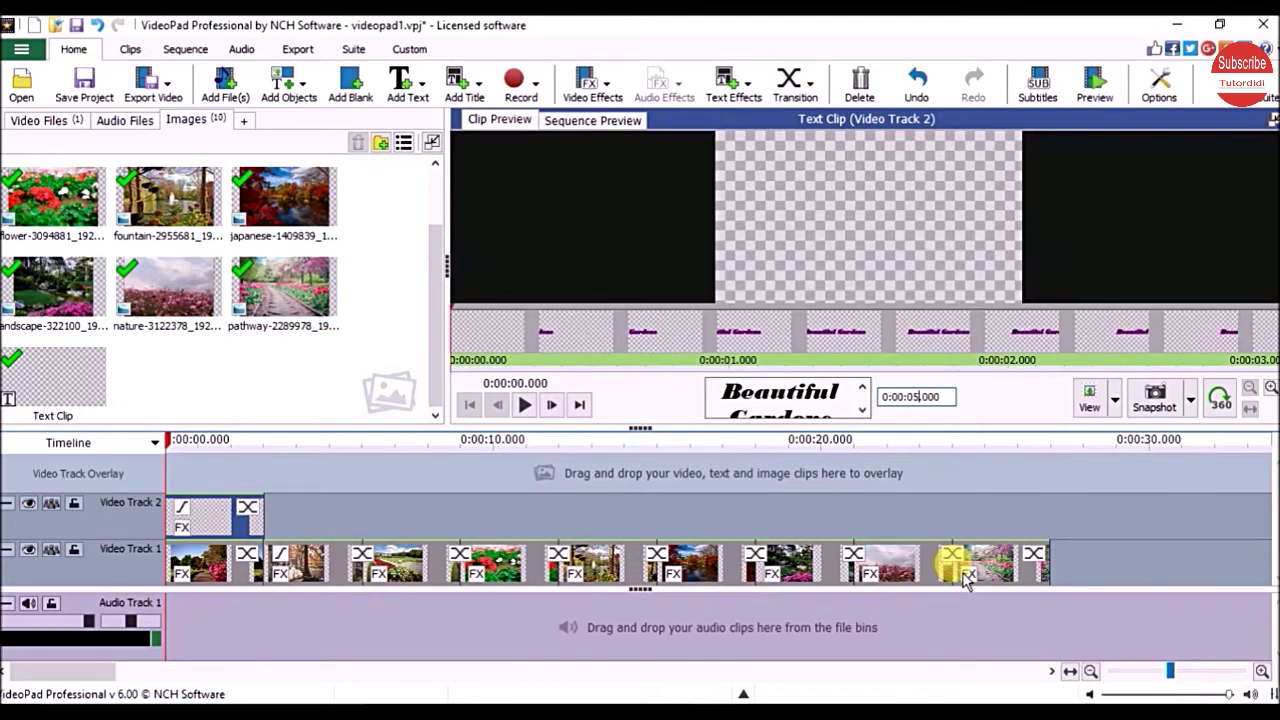
key(Return)
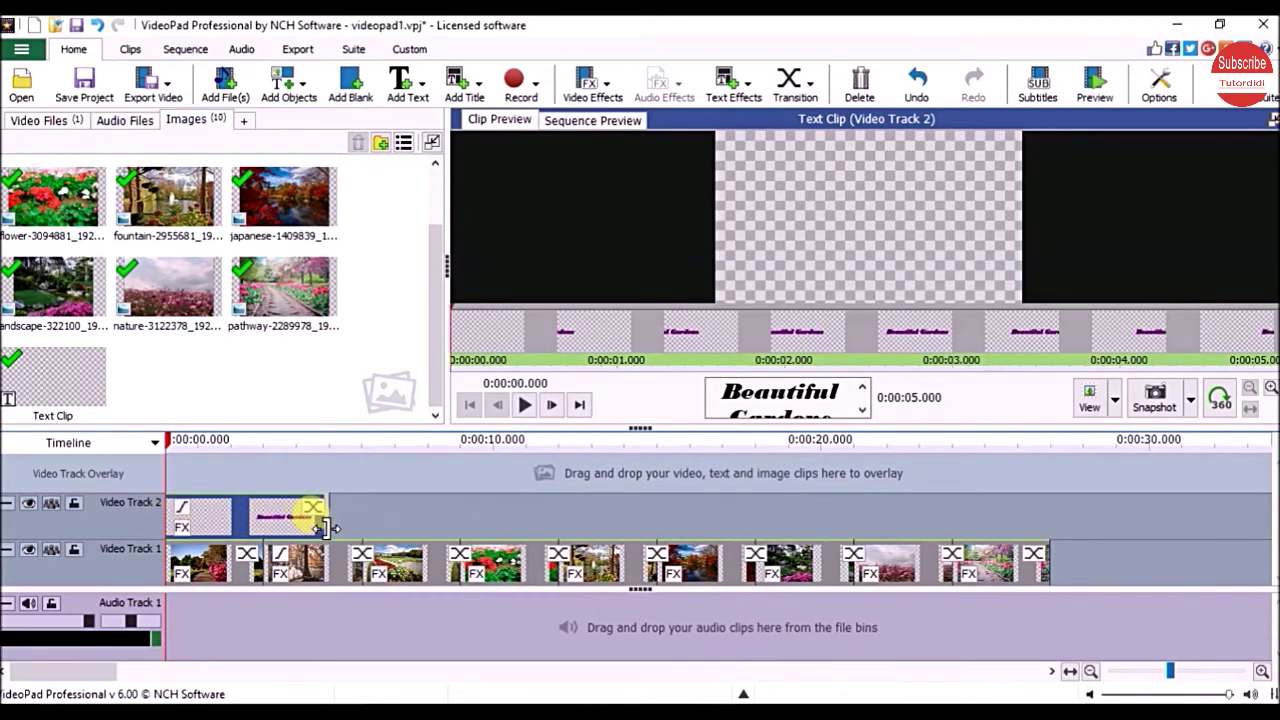
click(367, 462)
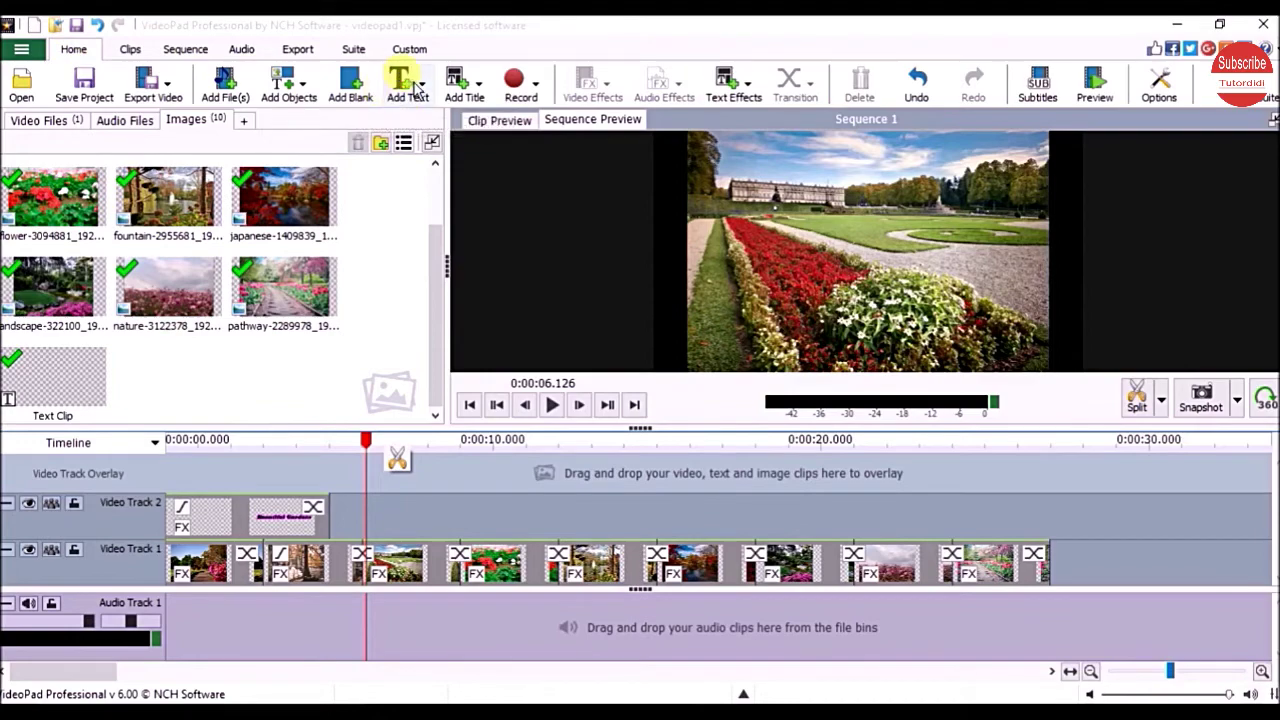
Step: Add a simple text overlay clip and replace its placeholder with 'Thank you for watching!'
click(424, 90)
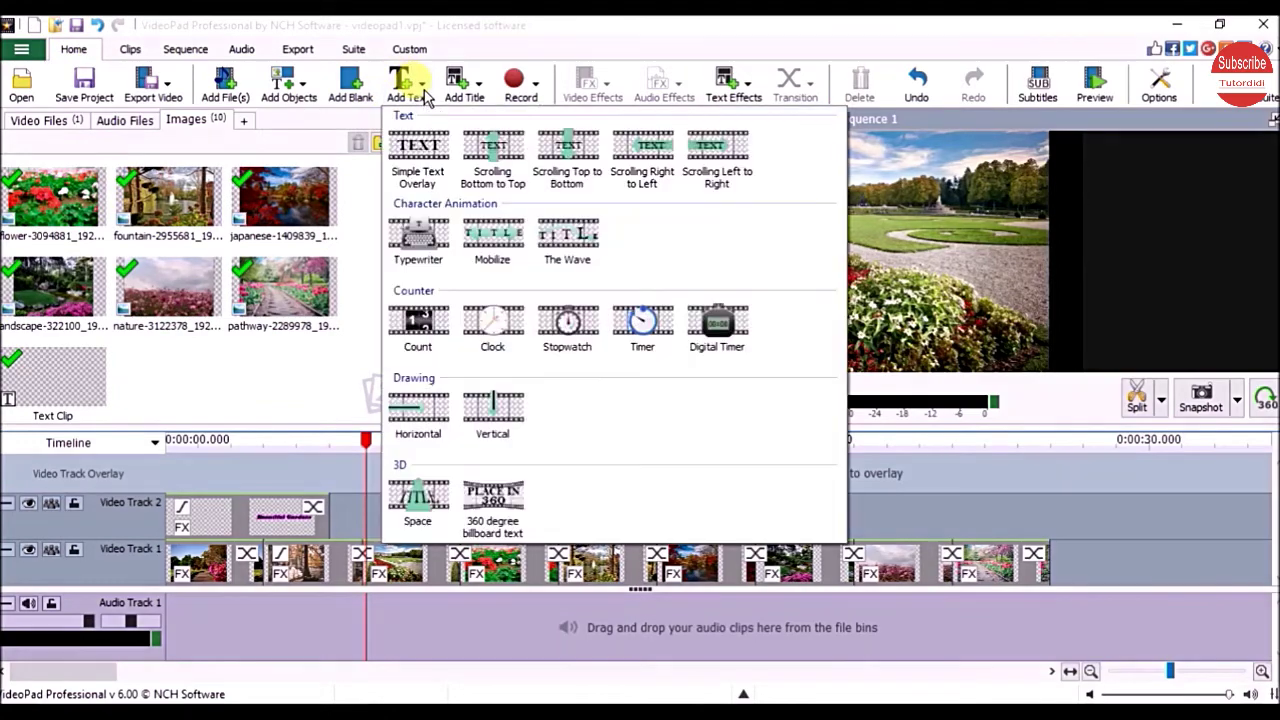
click(424, 167)
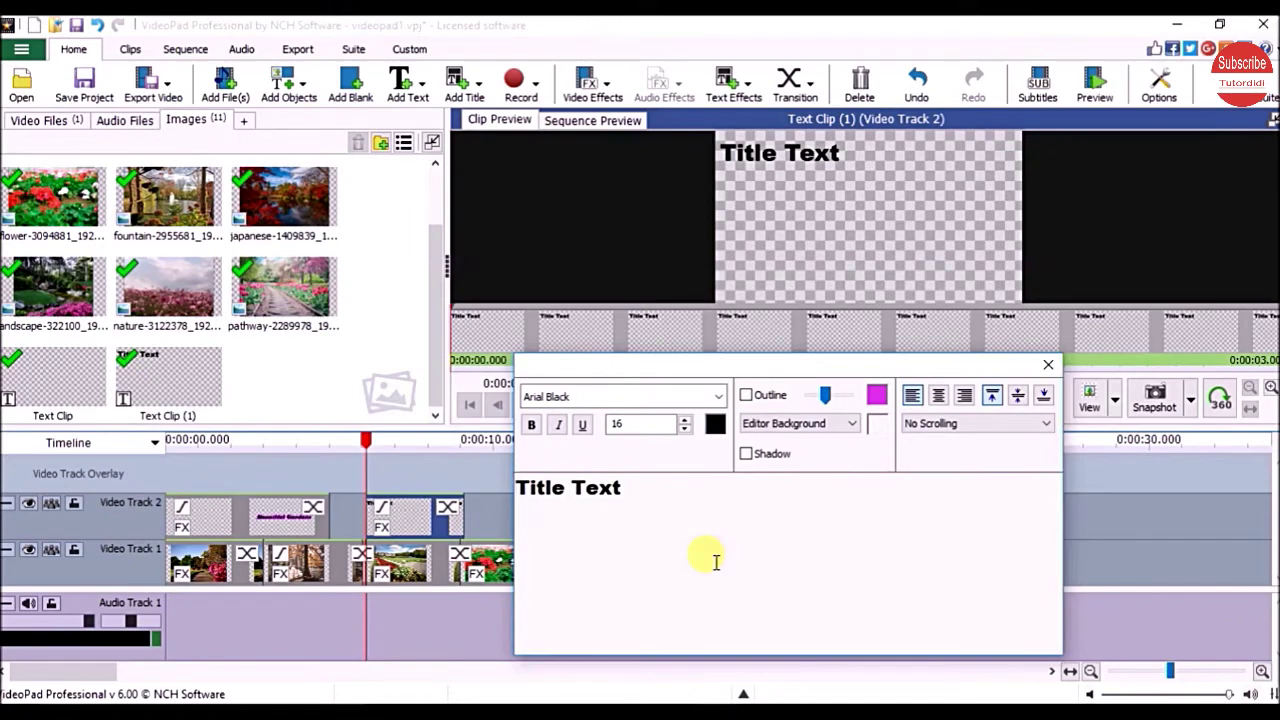
key(ctrl+a)
click(697, 521)
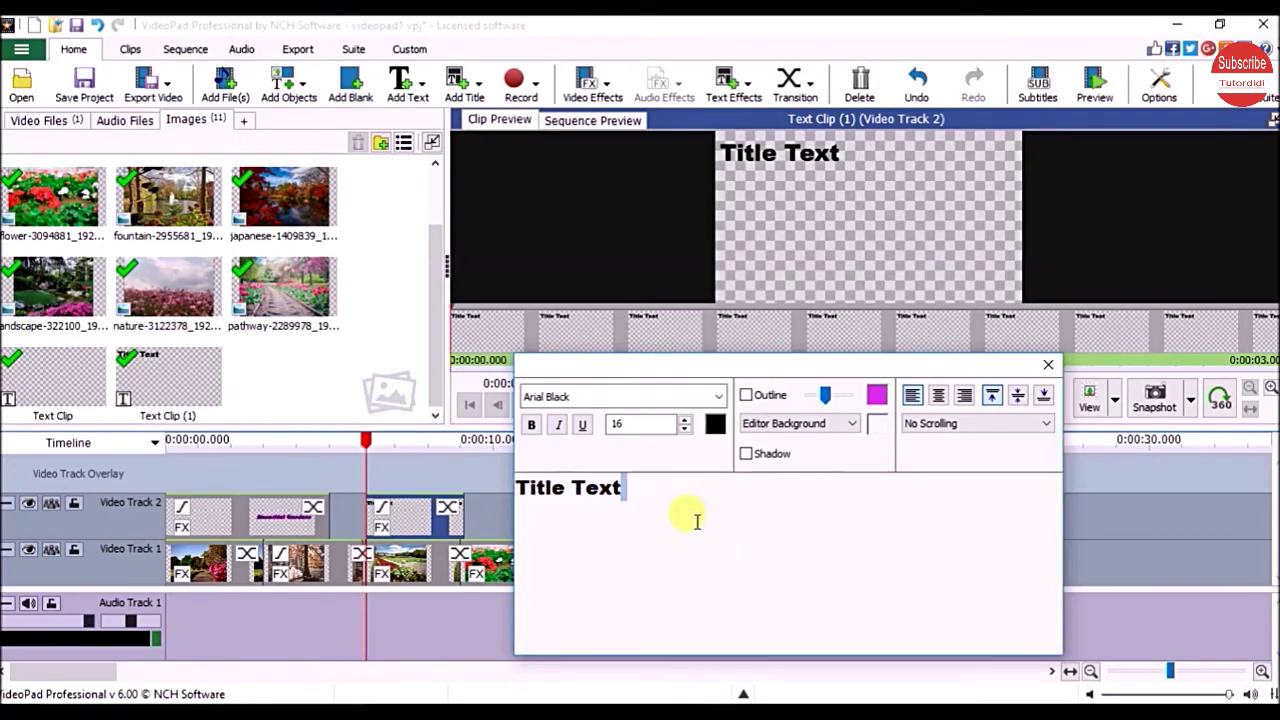
key(BackSpace)
key(BackSpace)
key(BackSpace)
key(BackSpace)
key(BackSpace)
key(BackSpace)
key(BackSpace)
key(BackSpace)
key(BackSpace)
key(BackSpace)
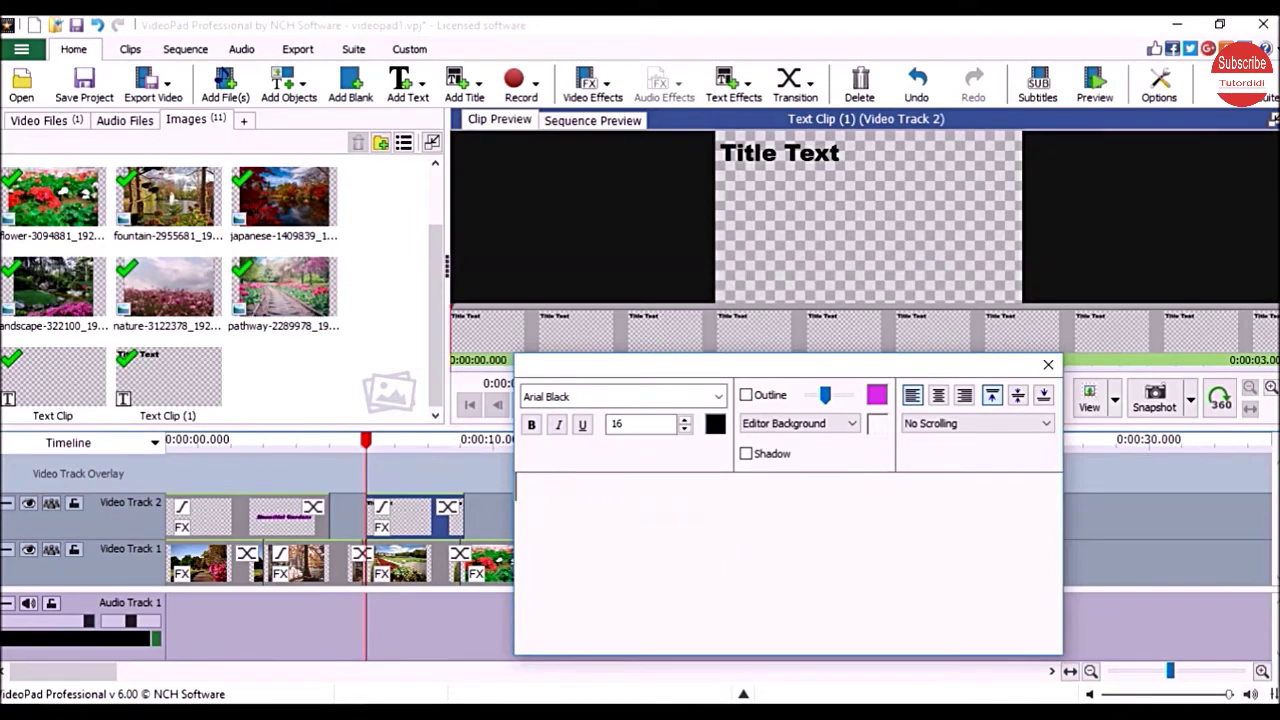
text(Thank you for watching!)
Step: Style the text with an outline, Bodoni MT Black font, centred, scrolling bottom to top
click(746, 395)
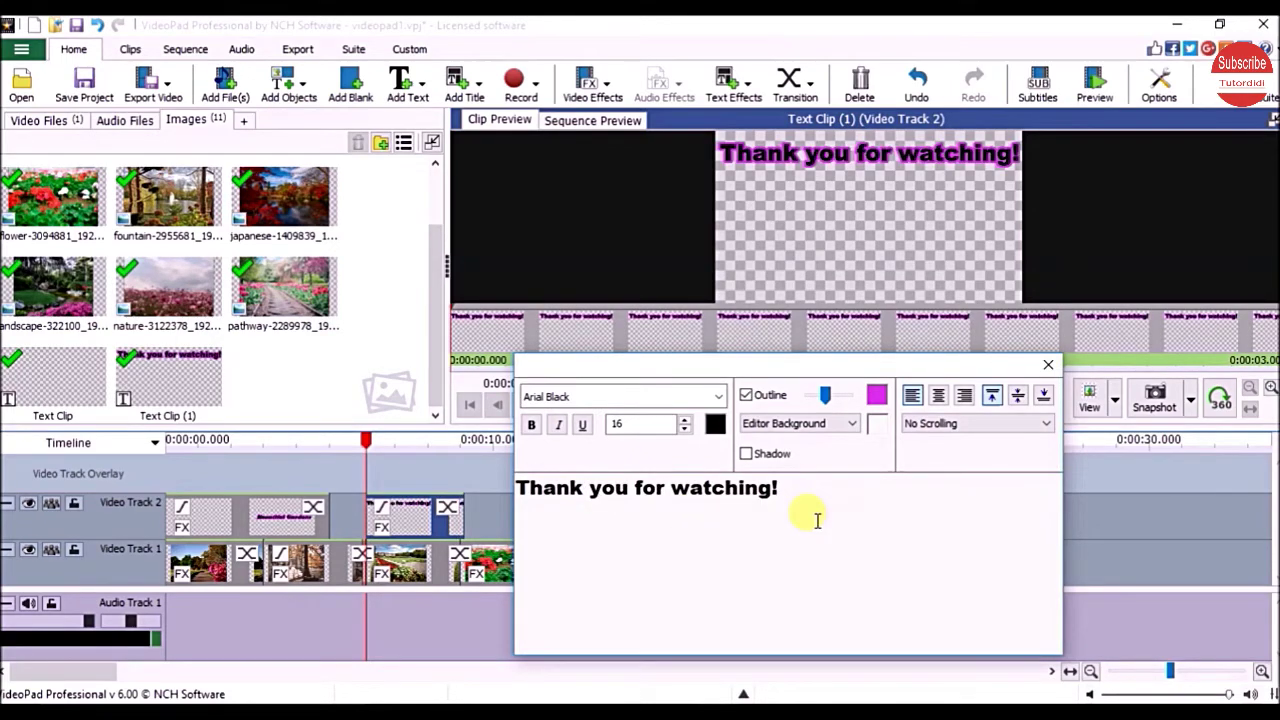
key(ctrl+a)
key(Down)
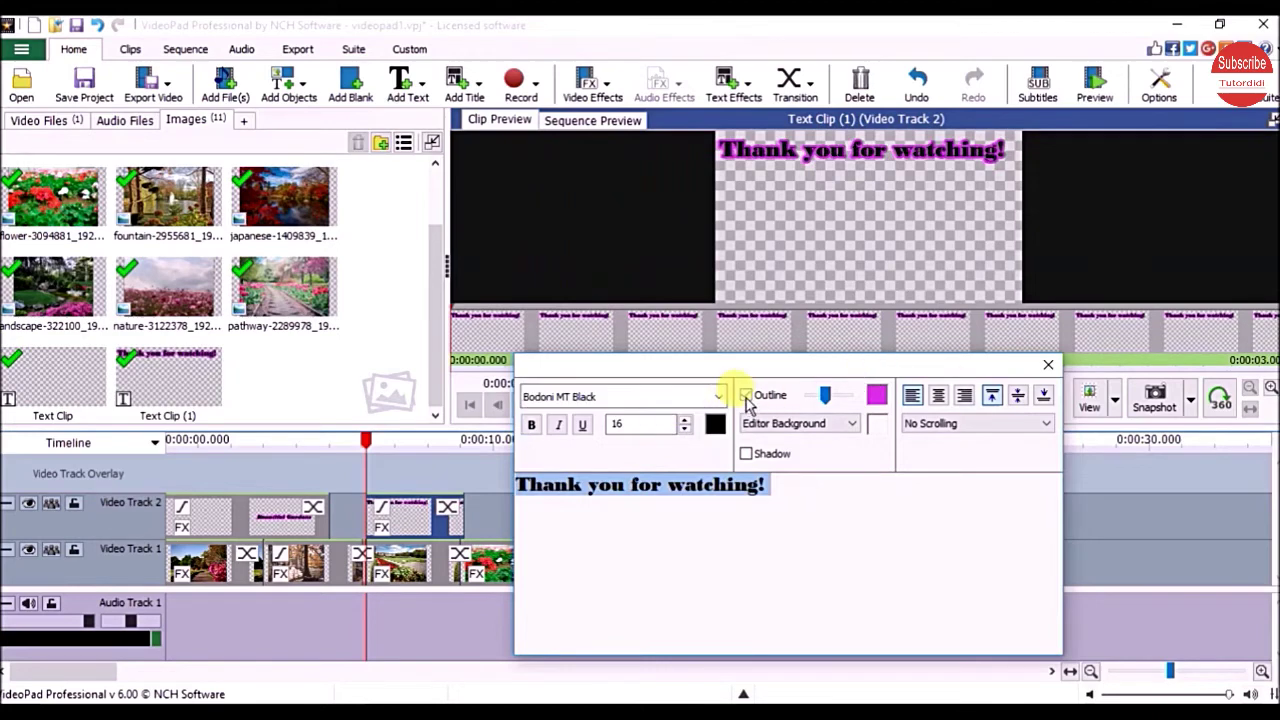
click(938, 395)
click(980, 423)
click(970, 451)
click(733, 508)
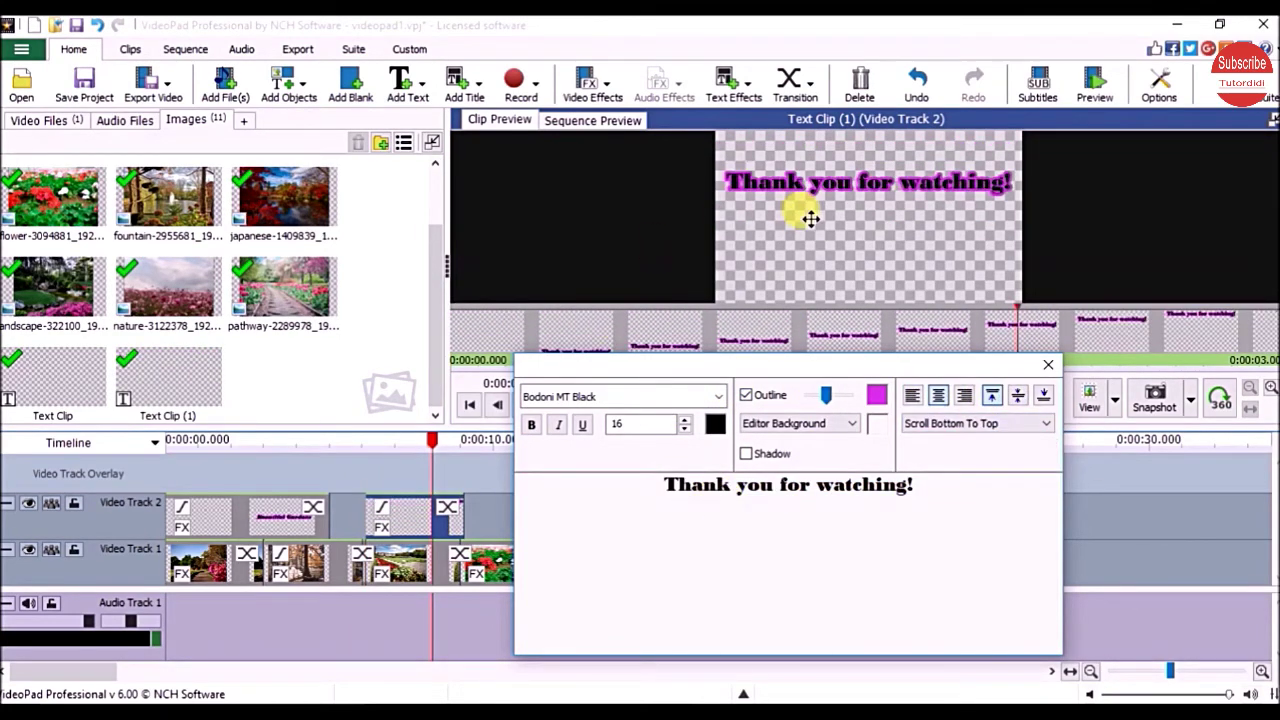
Step: Preview the new text, then move the thank-you clip to start at about 0:00:24
click(1049, 372)
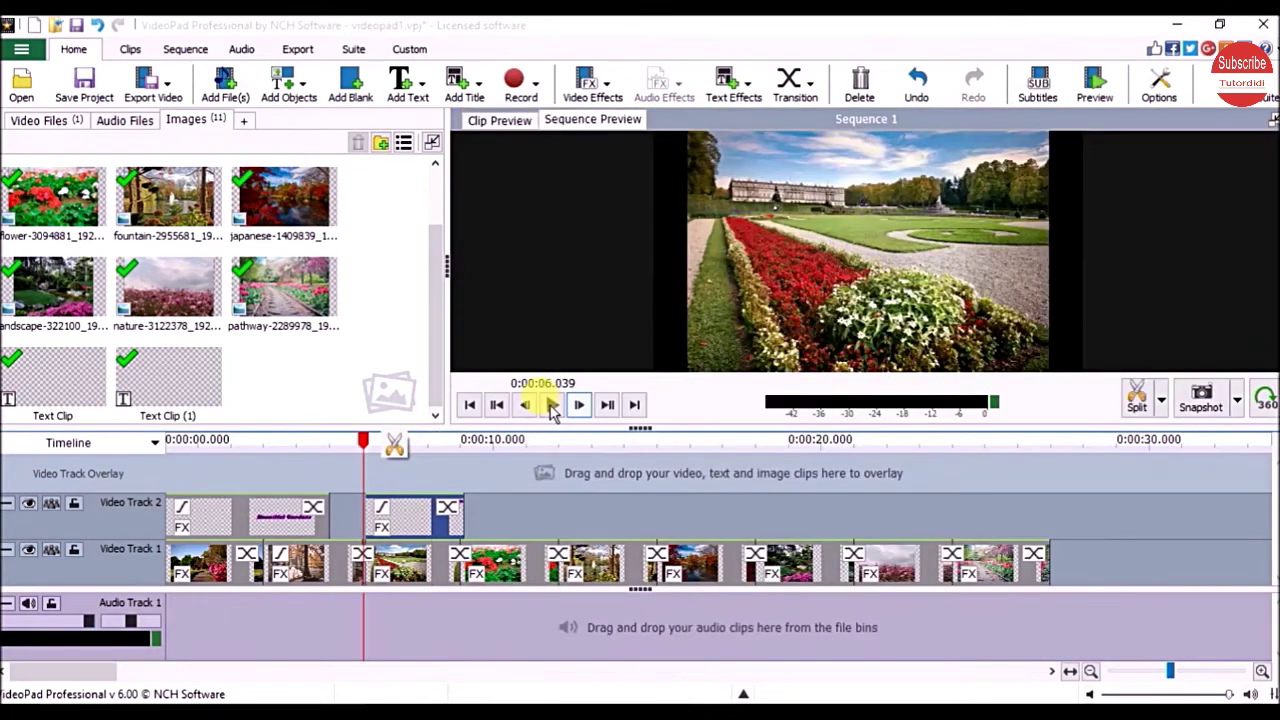
click(551, 404)
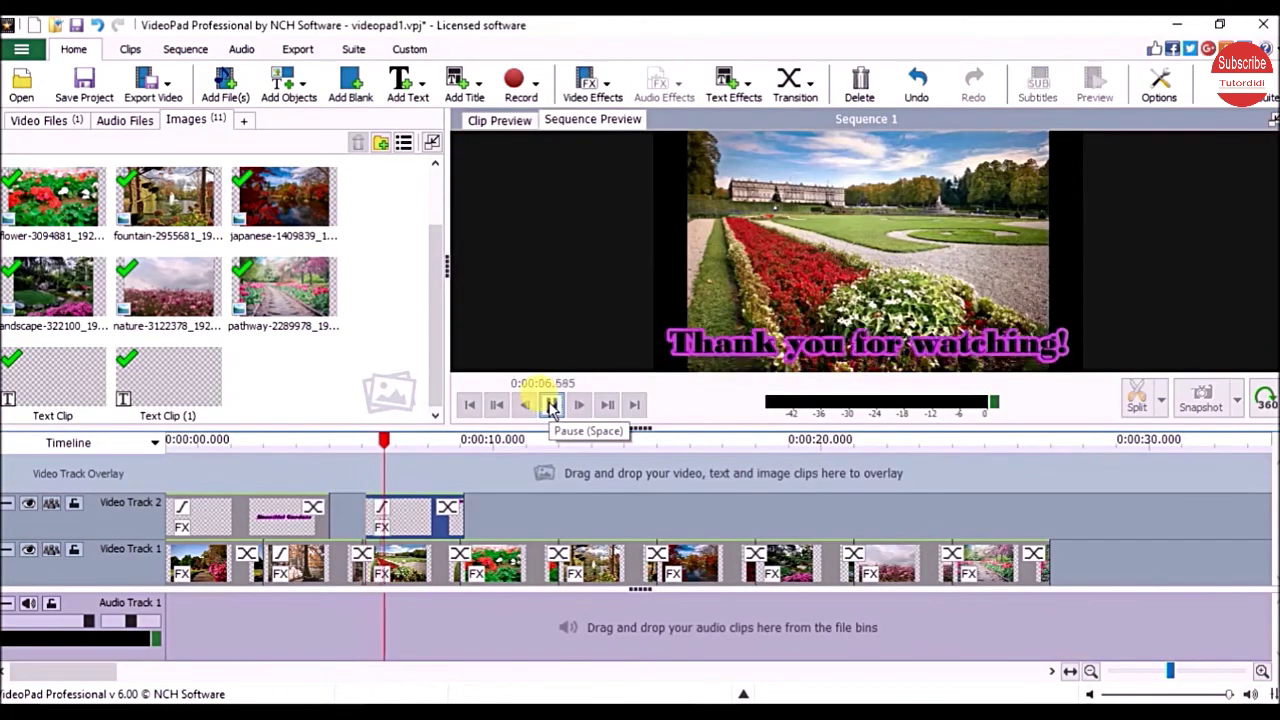
click(551, 404)
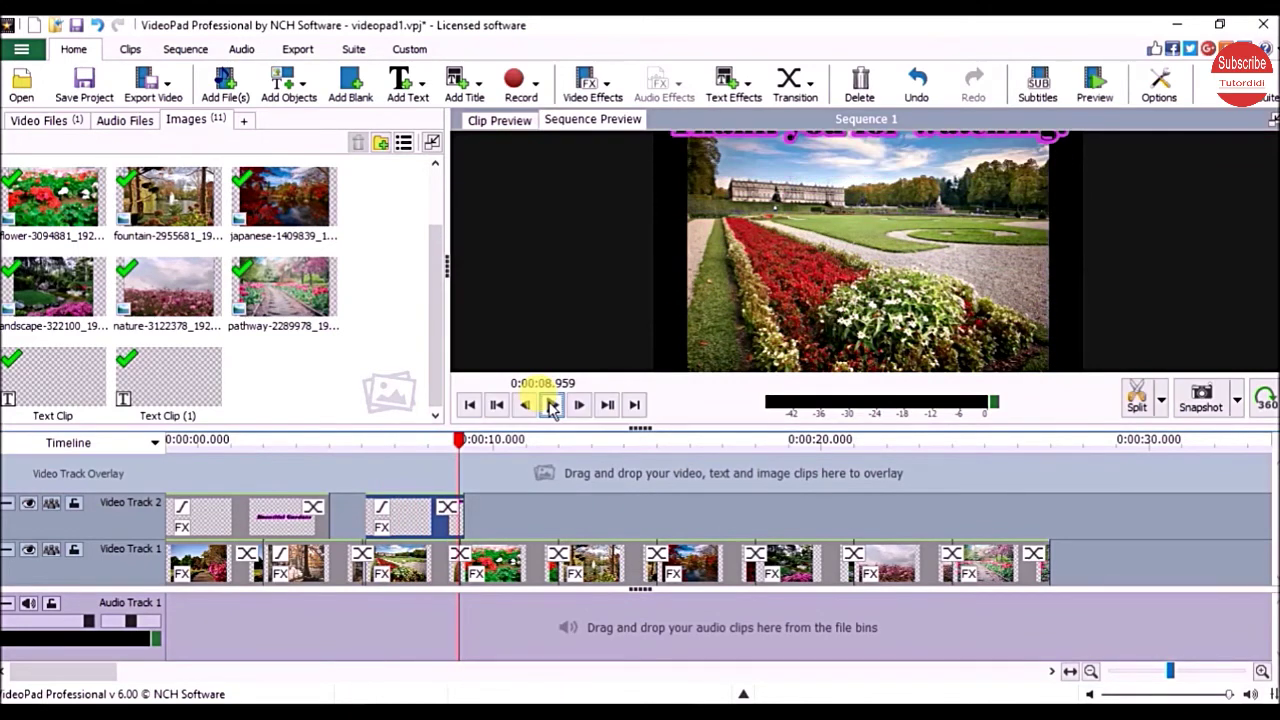
drag(412, 516, 993, 540)
Step: Open the thank-you clip's text and reduce the font size to 13
click(1023, 528)
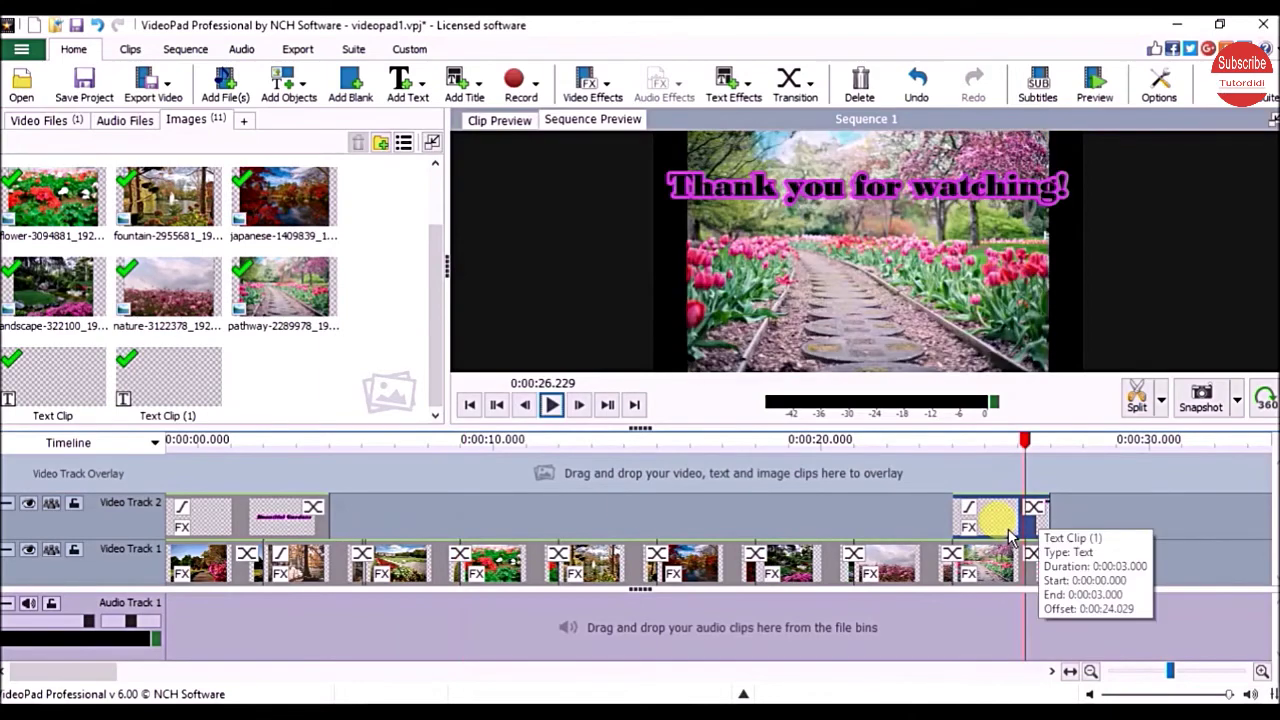
double_click(1001, 533)
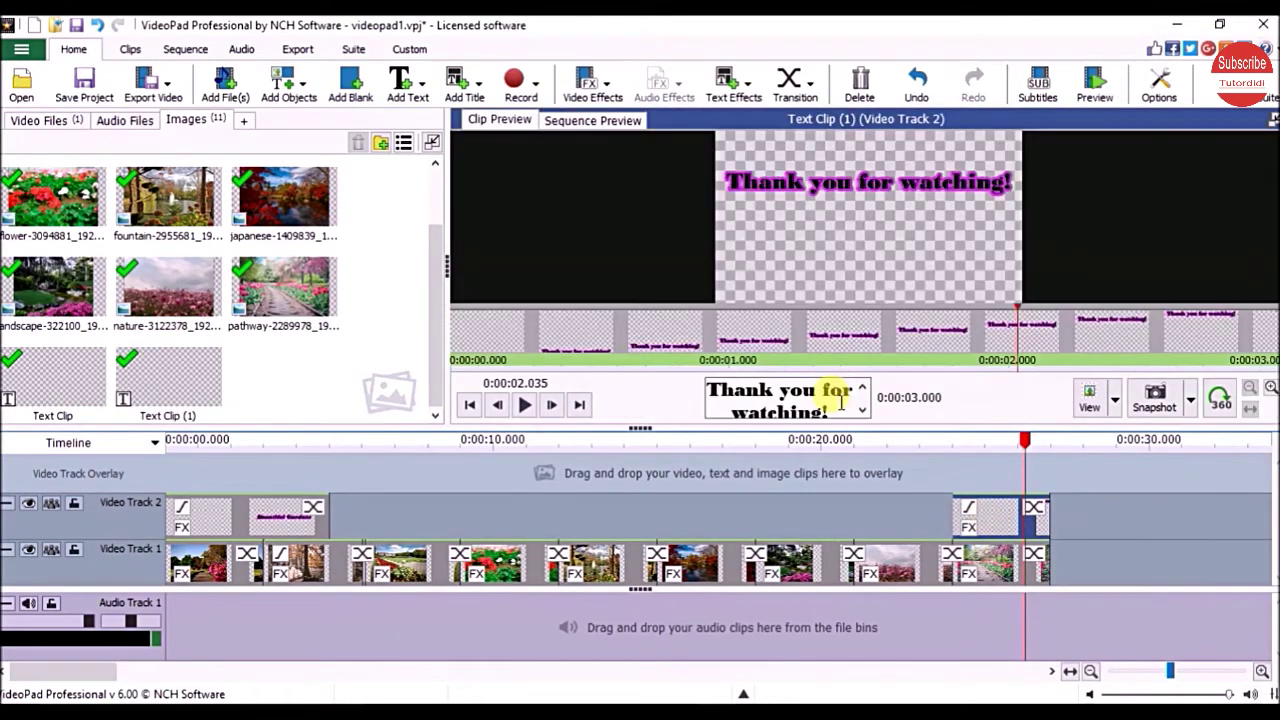
click(840, 400)
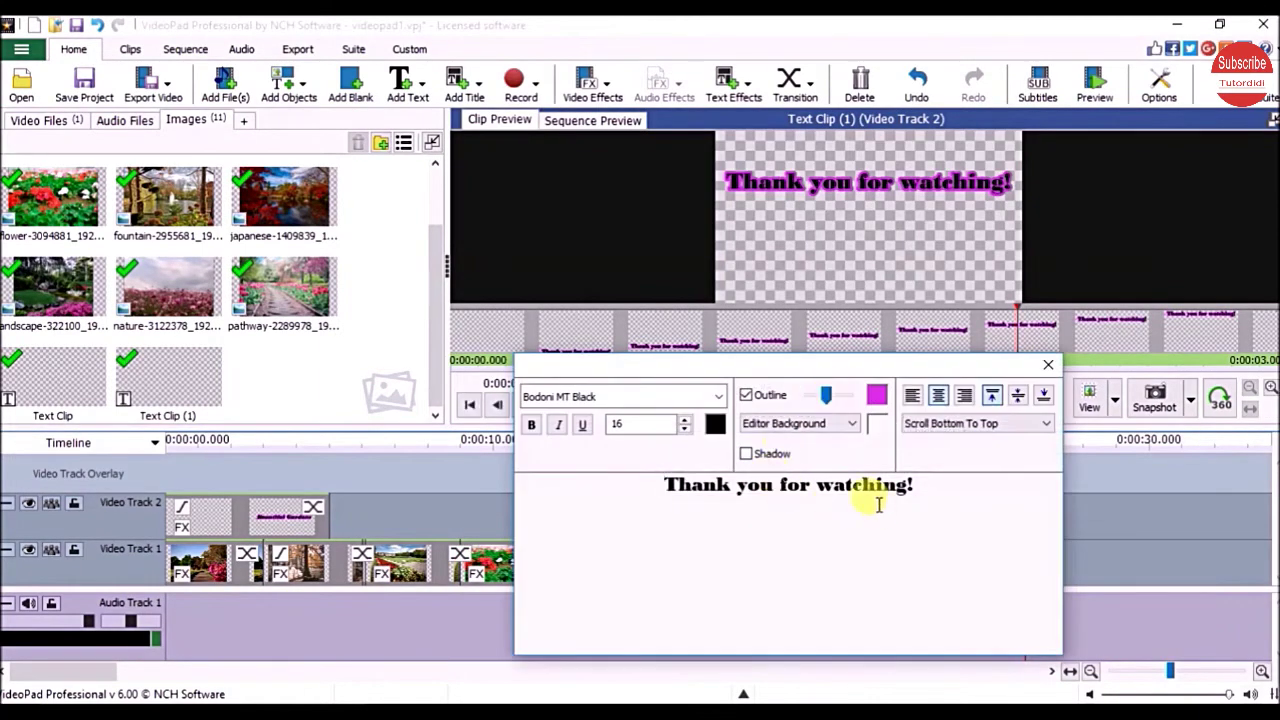
triple_click(848, 500)
click(685, 429)
click(685, 429)
click(685, 429)
Step: Add a second line reading 'Like Sub Share' below the thanks
click(917, 497)
key(Return)
key(Return)
text(Like Sub Share)
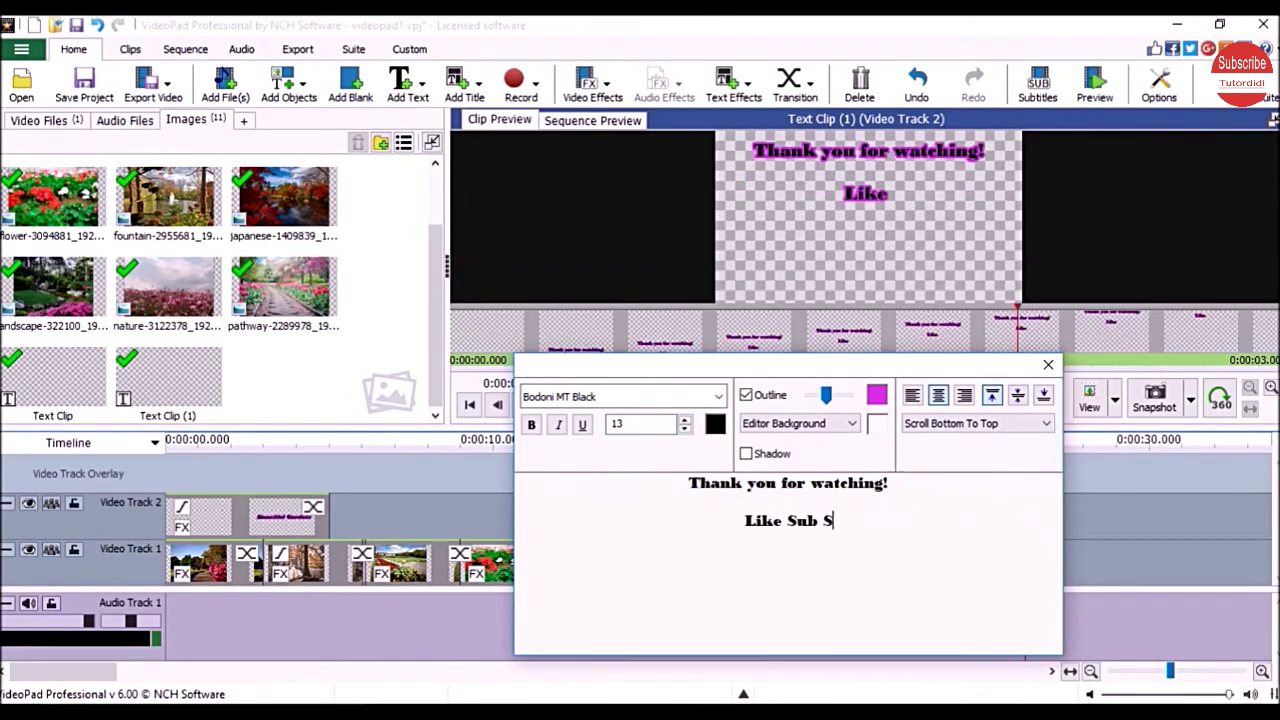
click(1049, 368)
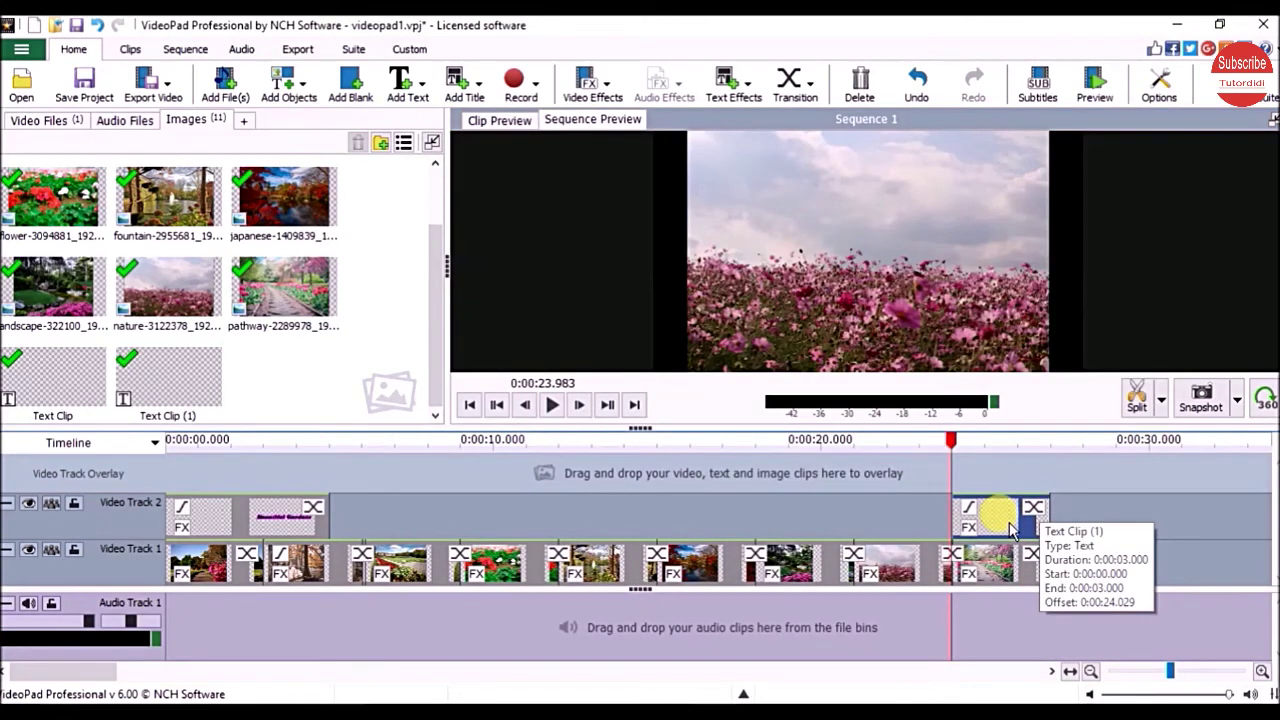
Step: Move the end-card clip to Video Track 1 at 0:00:27.029 and play back the ending
drag(1020, 530, 1110, 584)
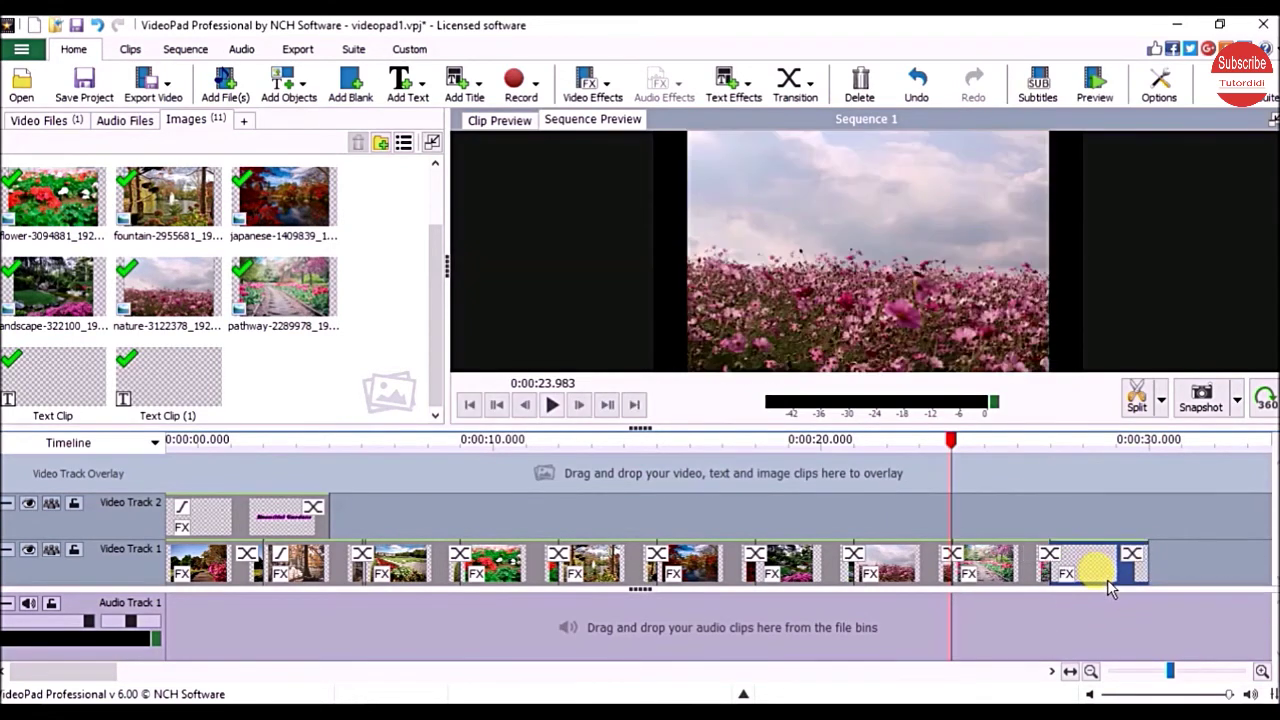
click(553, 406)
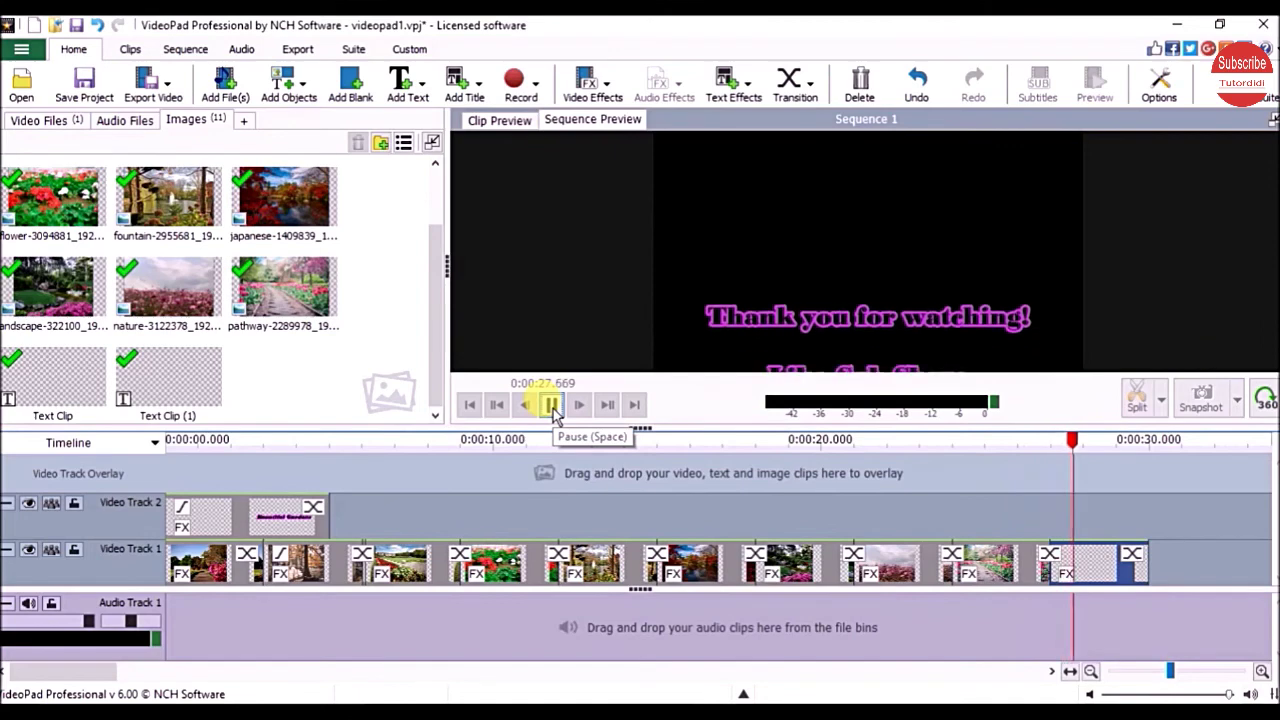
click(1090, 566)
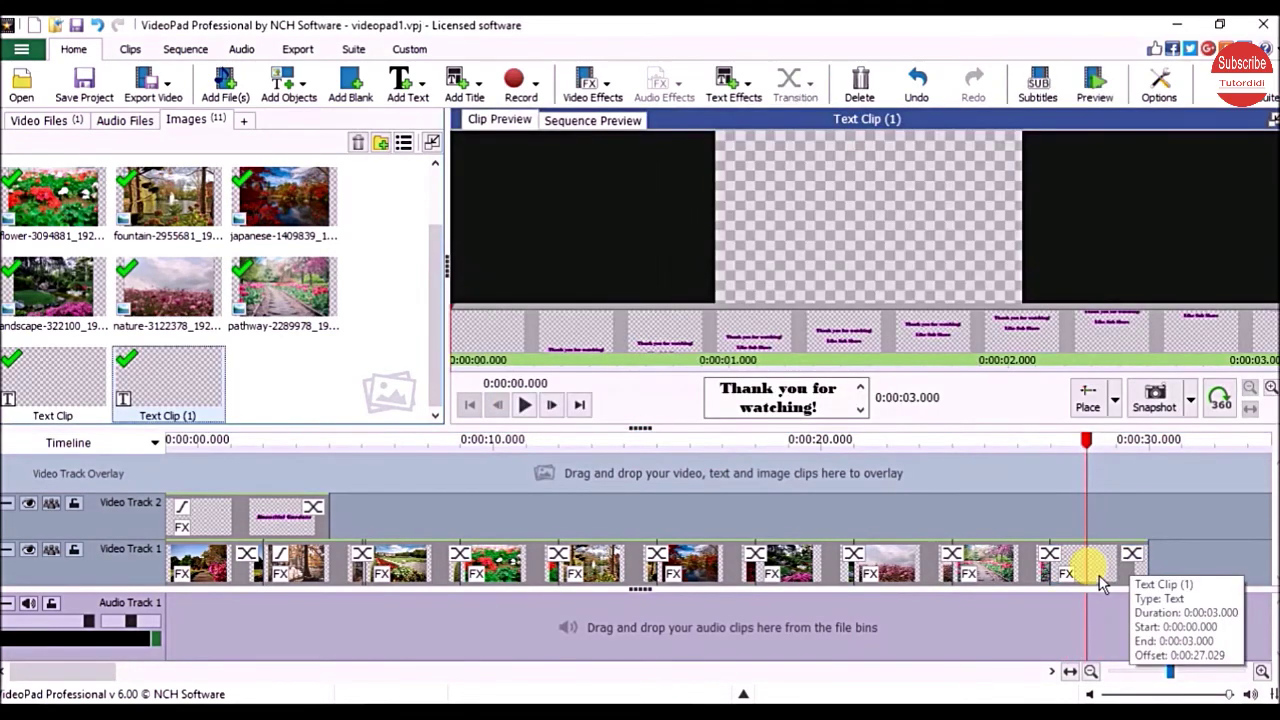
Step: Set the end-card text clip's duration to 10 seconds
click(922, 400)
key(BackSpace)
key(BackSpace)
text(10)
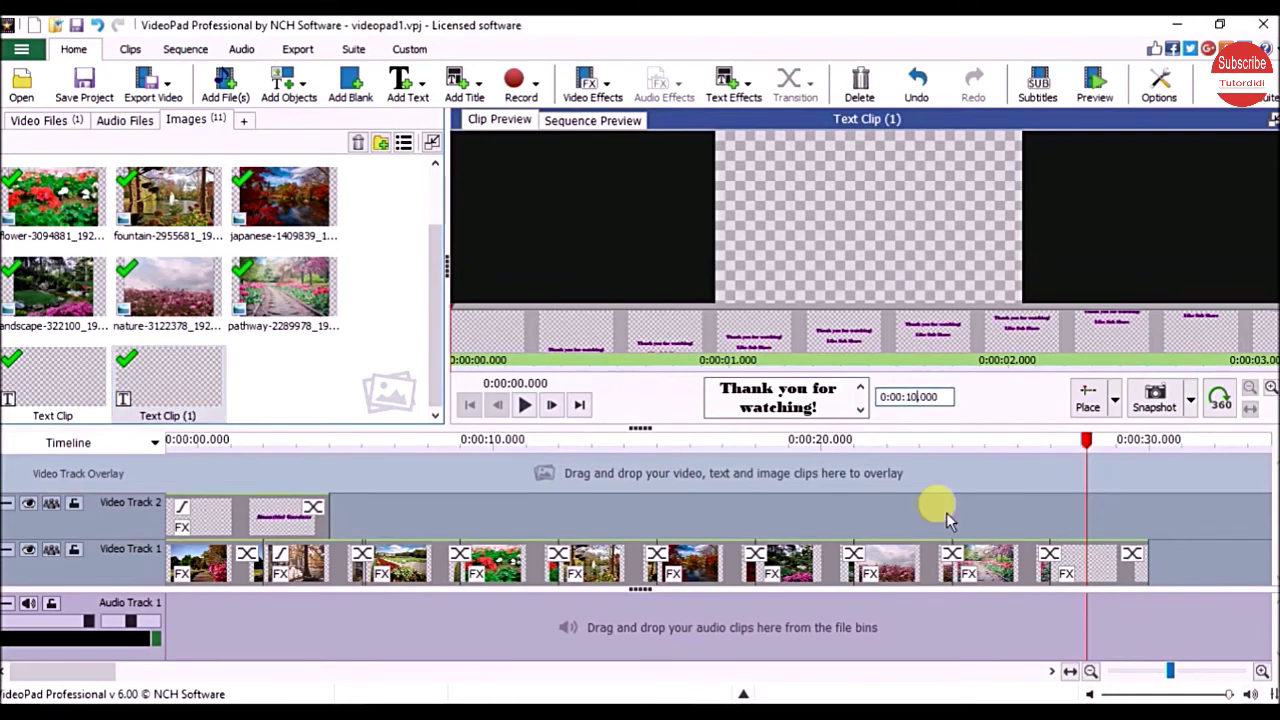
key(Return)
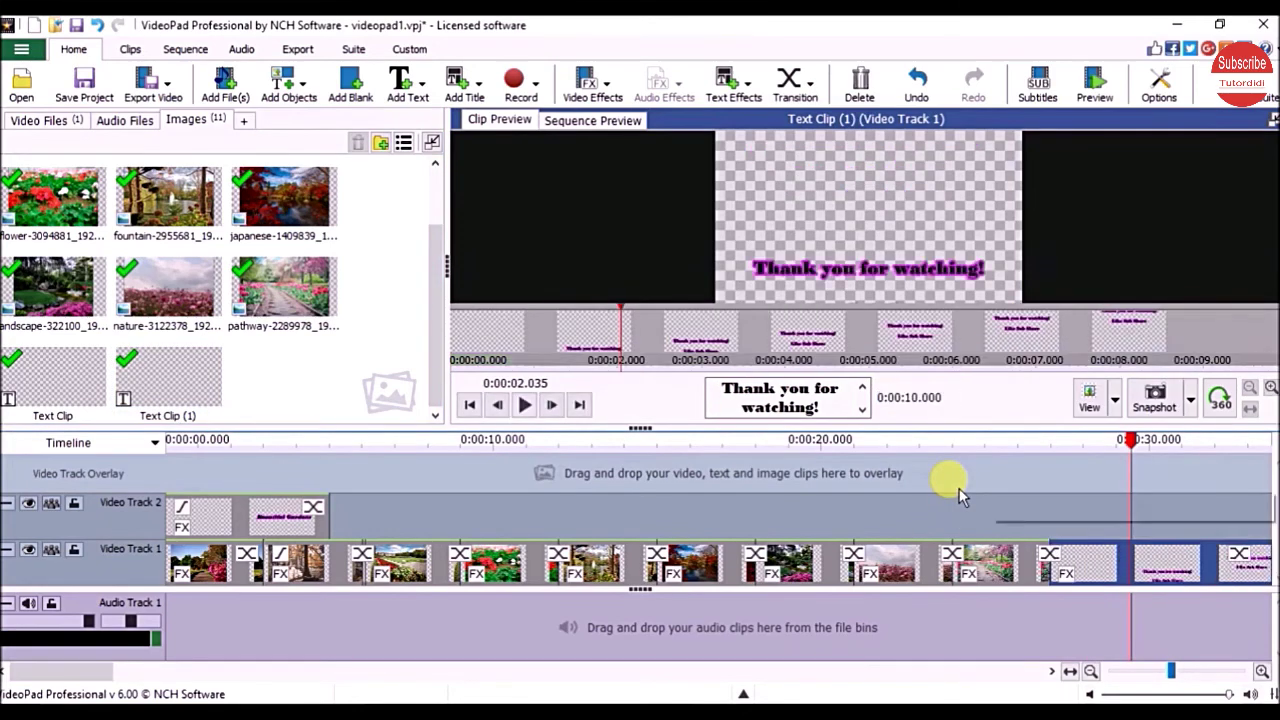
Step: Play the slideshow ending to check the scrolling end card
click(548, 404)
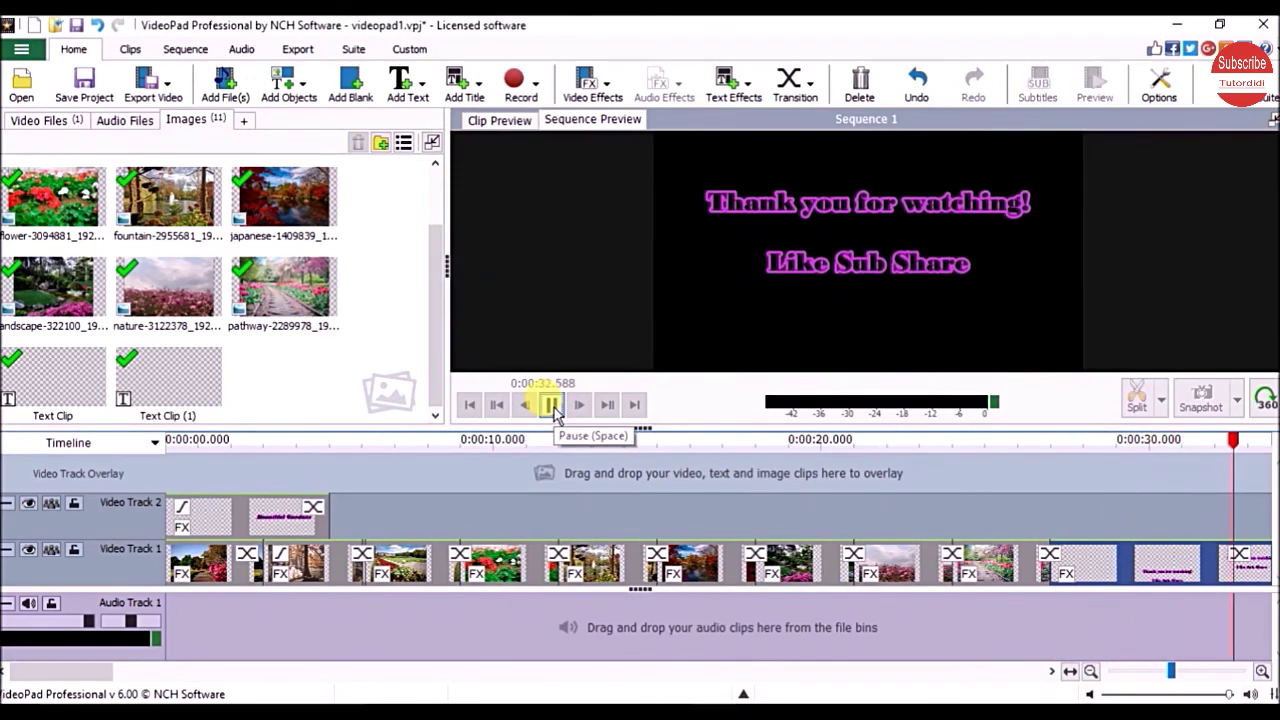
click(551, 405)
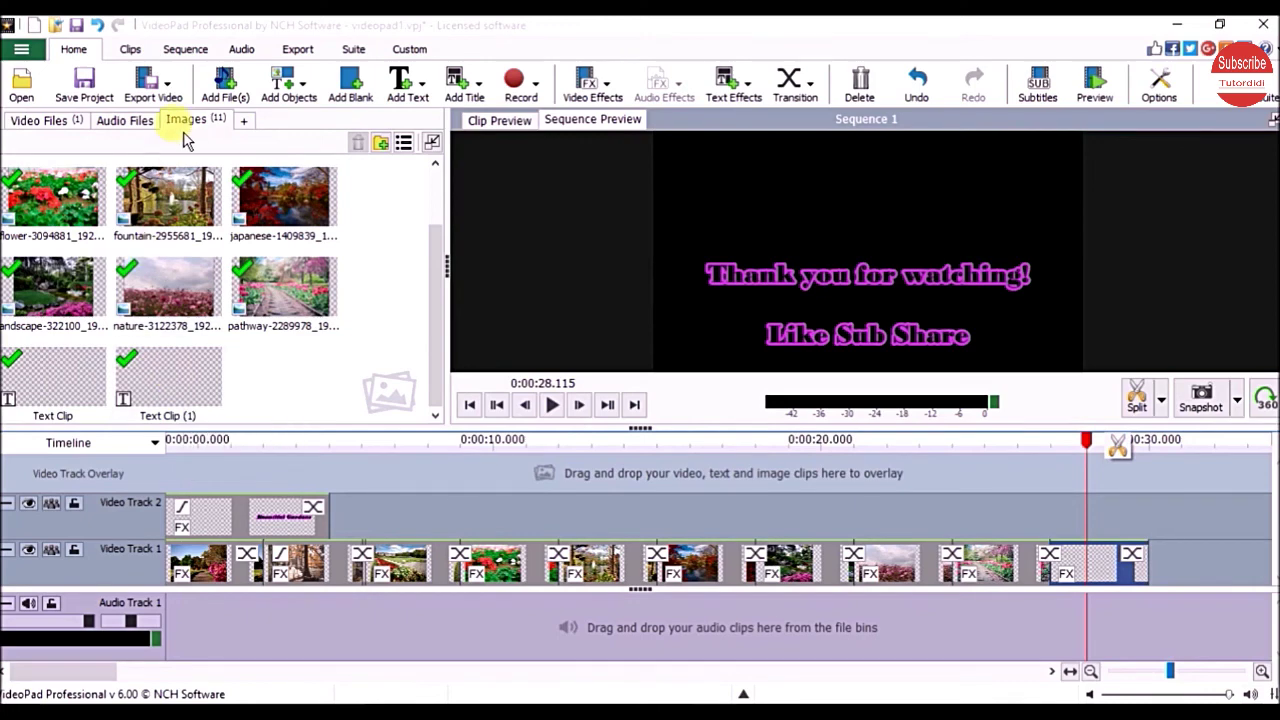
click(552, 405)
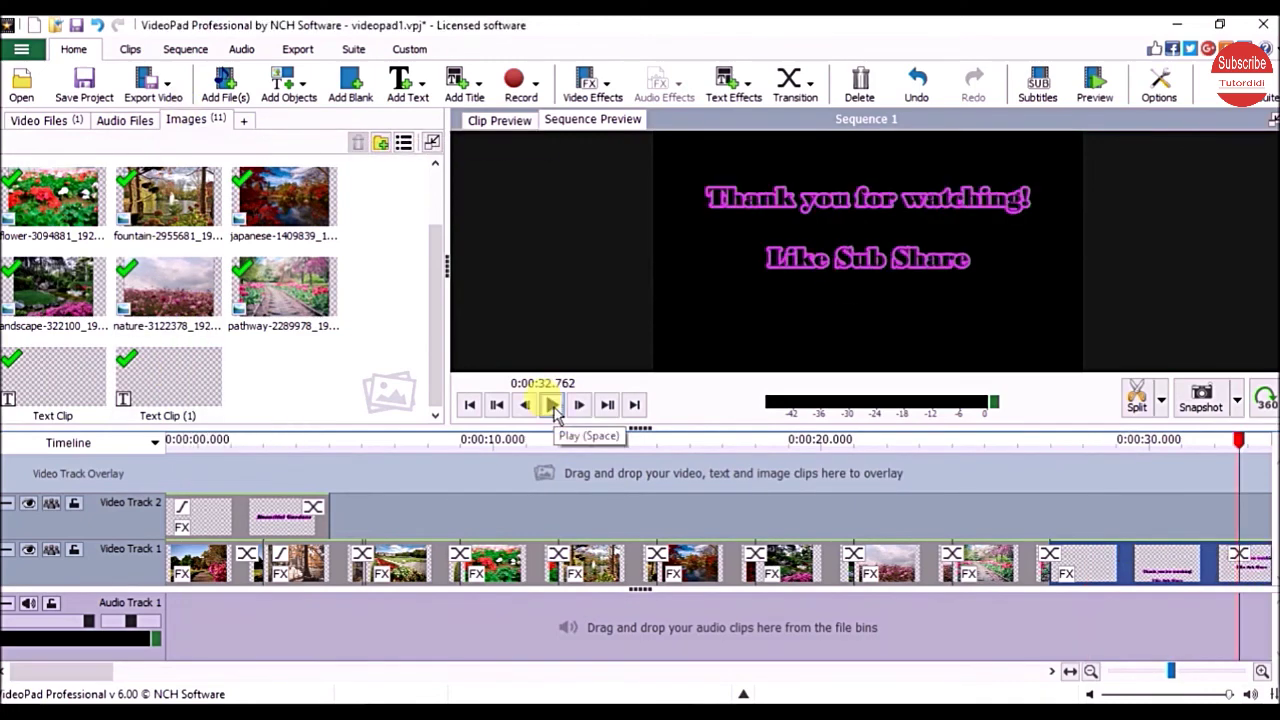